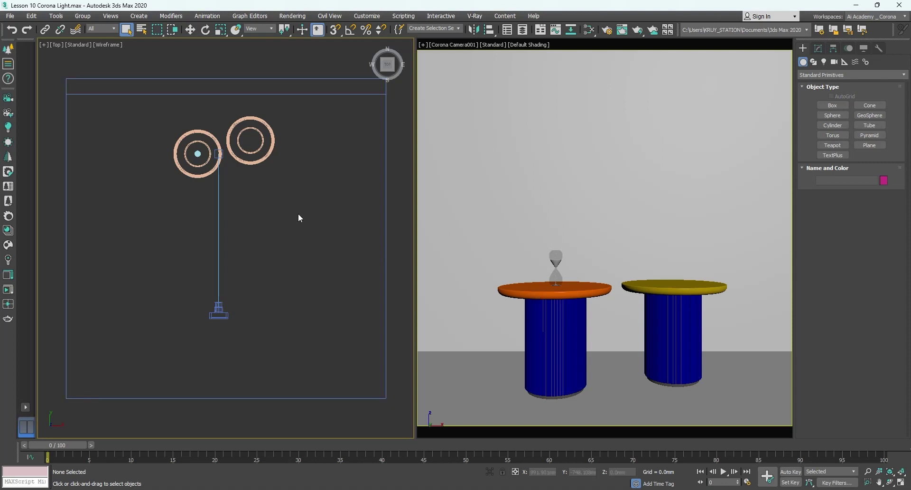
Click through the camera, both tables and the floor, then clear the selection
click(219, 309)
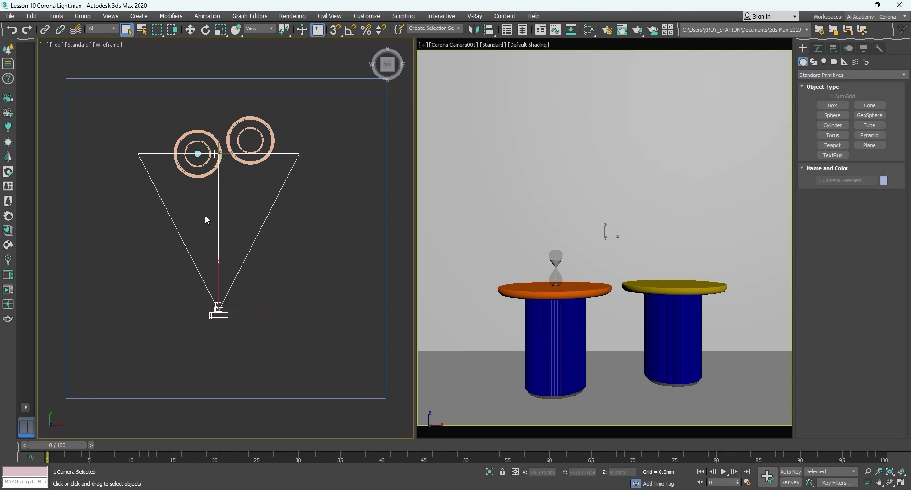
click(197, 175)
click(246, 165)
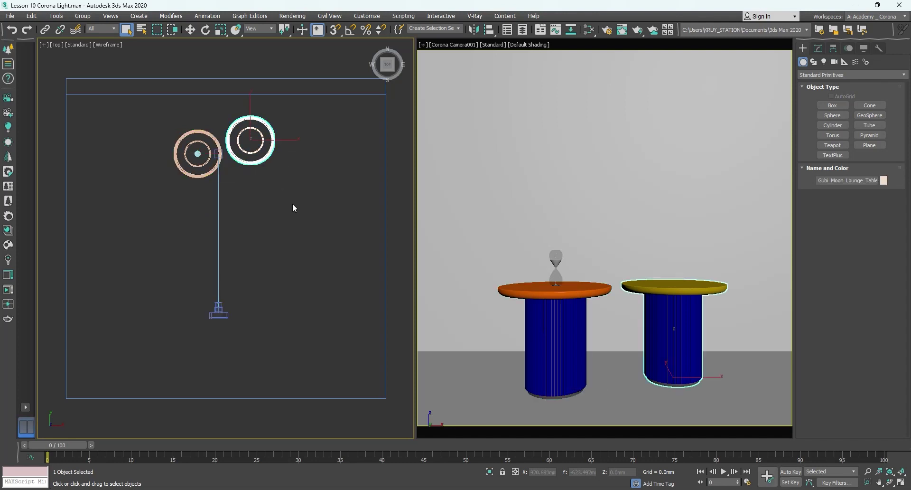
click(273, 112)
drag(212, 97, 209, 105)
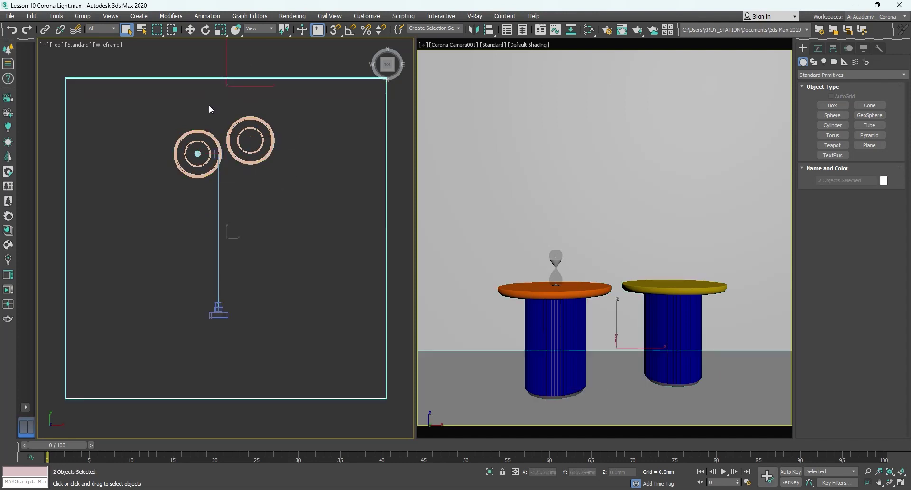
click(207, 66)
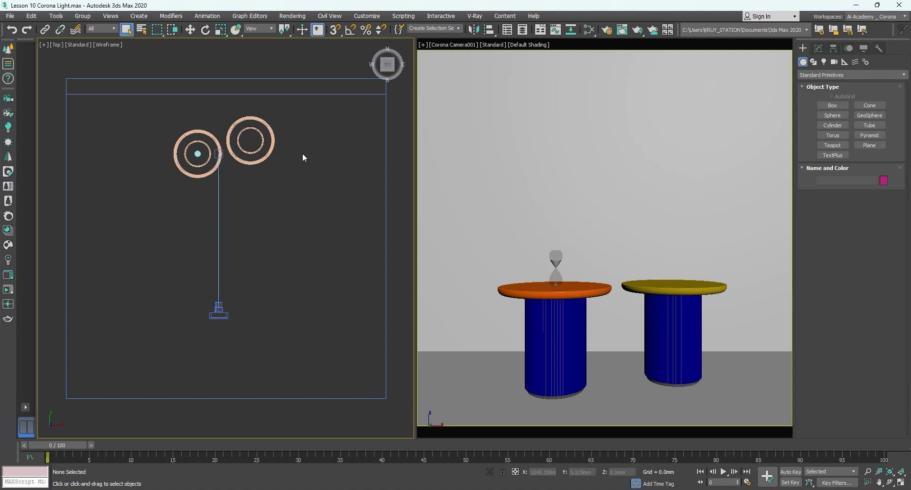
Switch the Create panel's light types to Corona
click(825, 63)
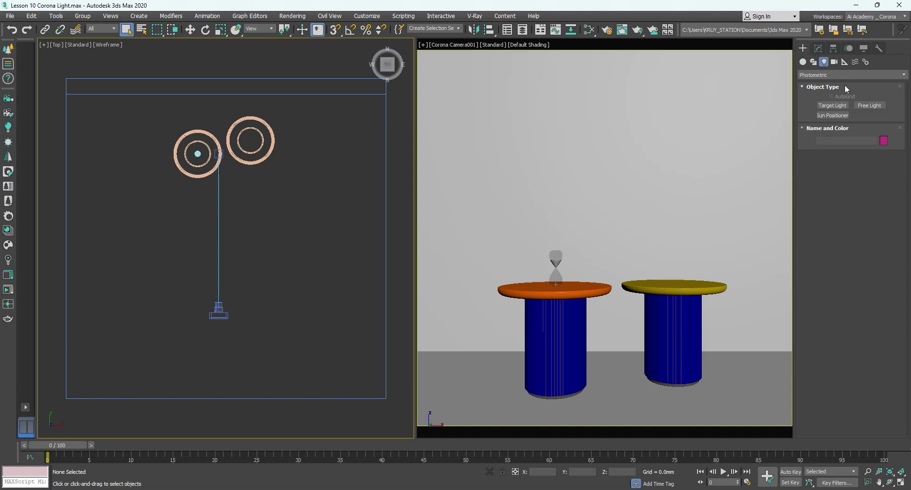
click(841, 75)
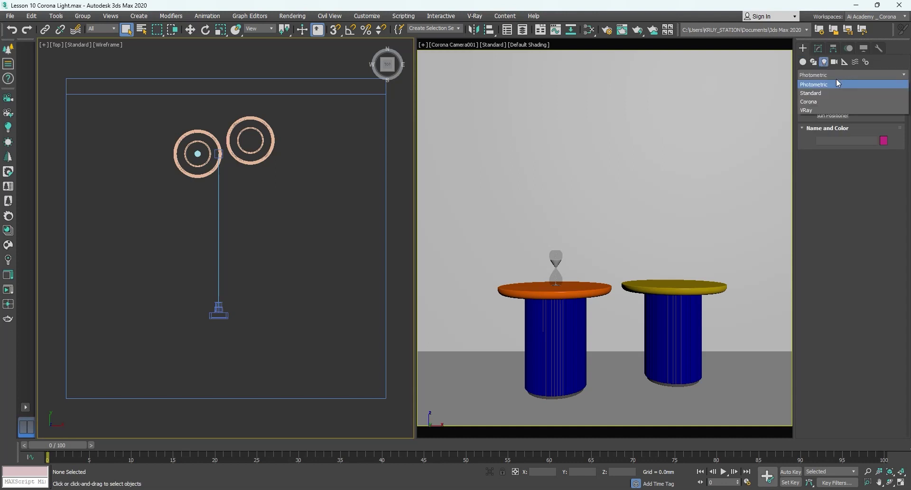
click(818, 103)
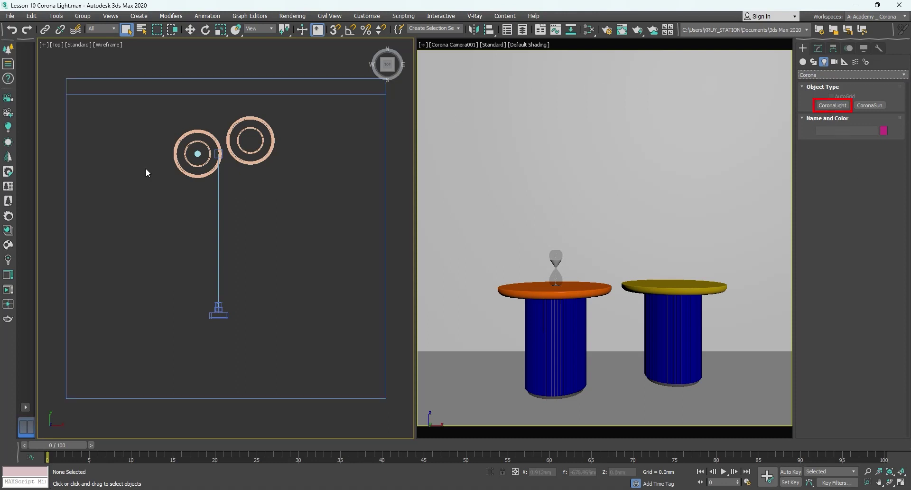
Draw a CoronaLight sphere between the tables with a radius of about 336.781 mm
click(14, 128)
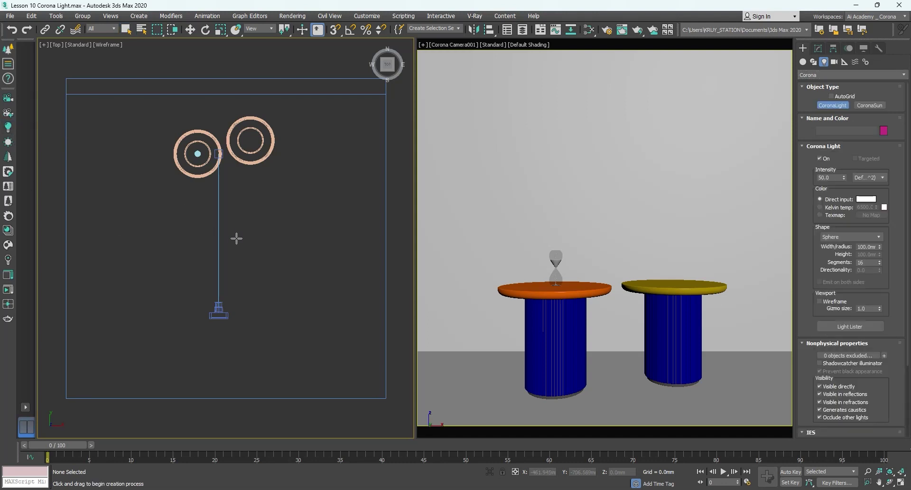
middle_drag(253, 198, 250, 199)
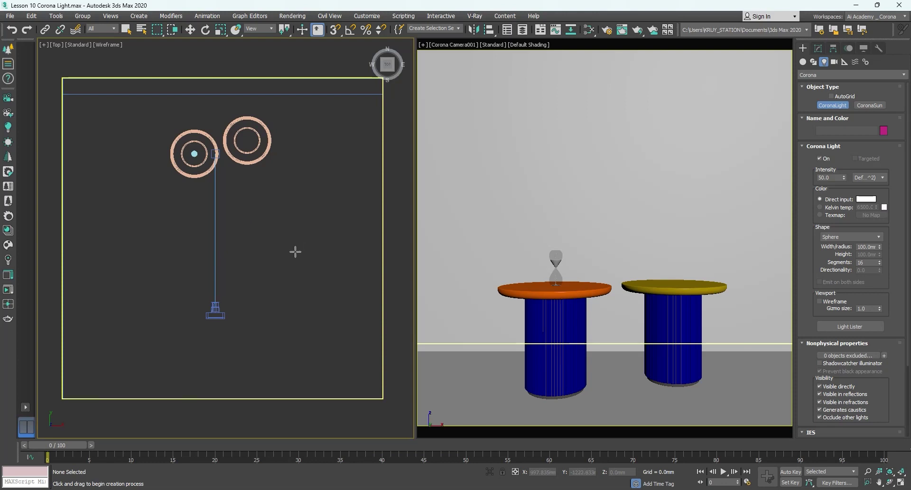
click(224, 173)
drag(223, 173, 230, 188)
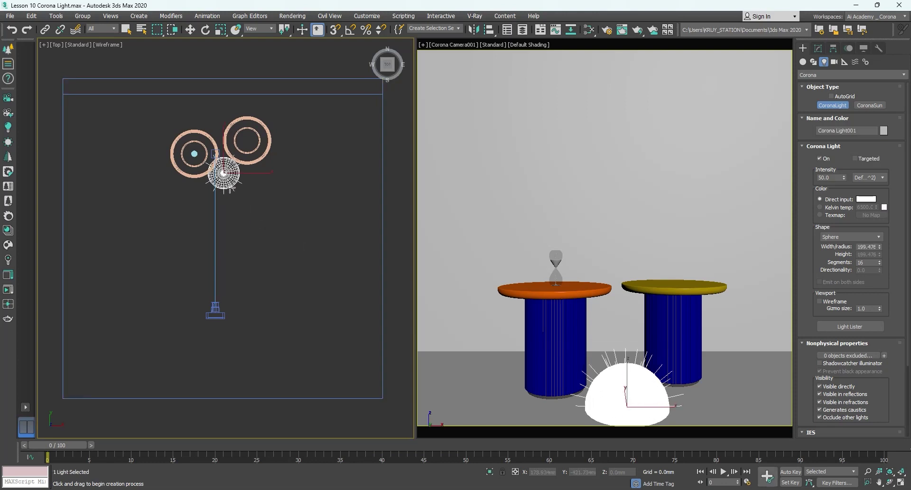
drag(230, 187, 239, 200)
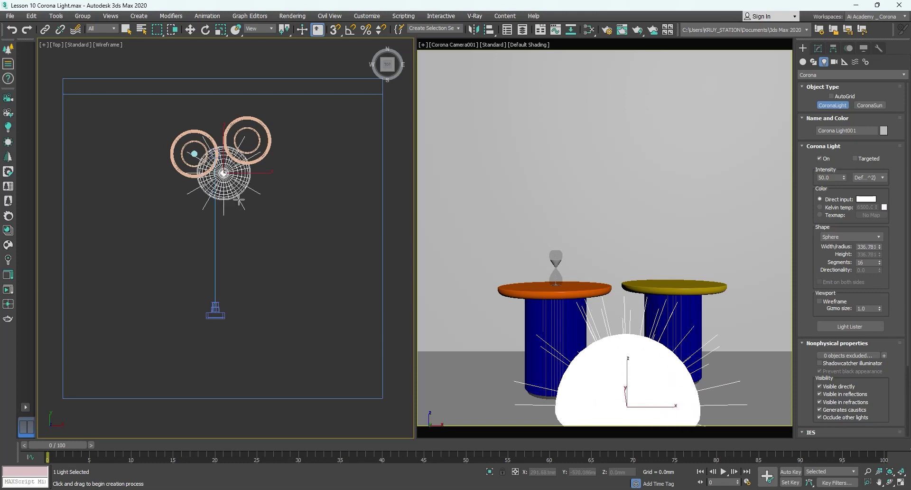
right_click(243, 219)
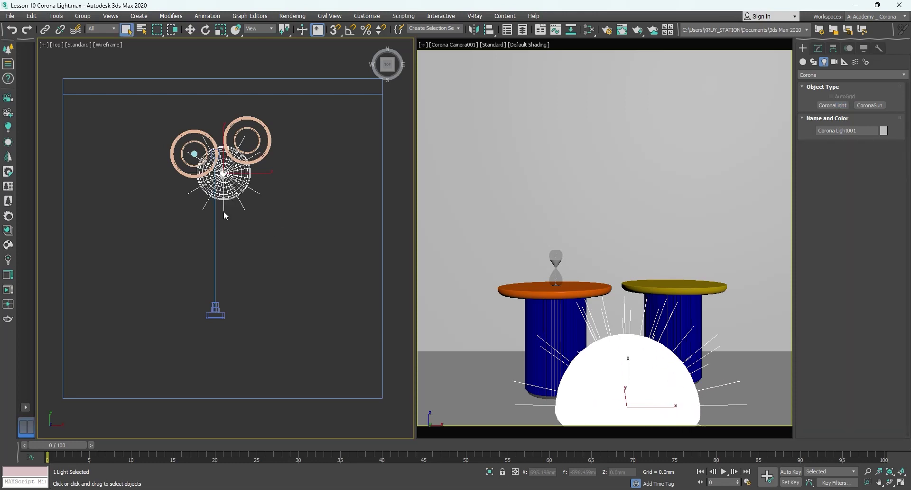
Raise Corona Light001 to about 1039 mm, centre it over the tables, and show its parameters
middle_drag(255, 204, 235, 212)
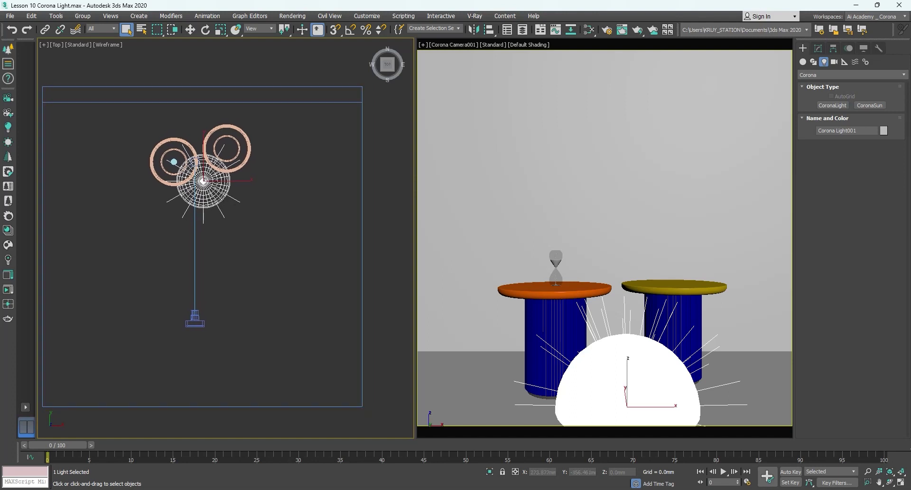
middle_drag(283, 214, 278, 216)
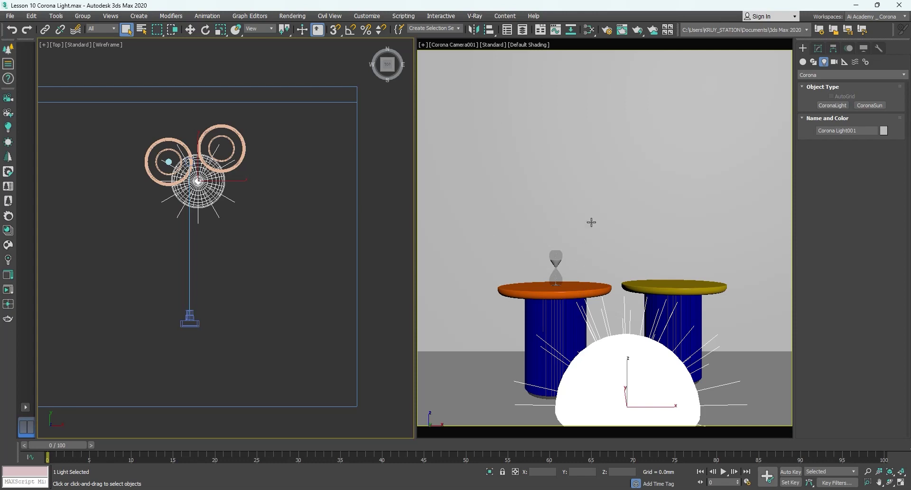
middle_drag(244, 209, 233, 216)
key(w)
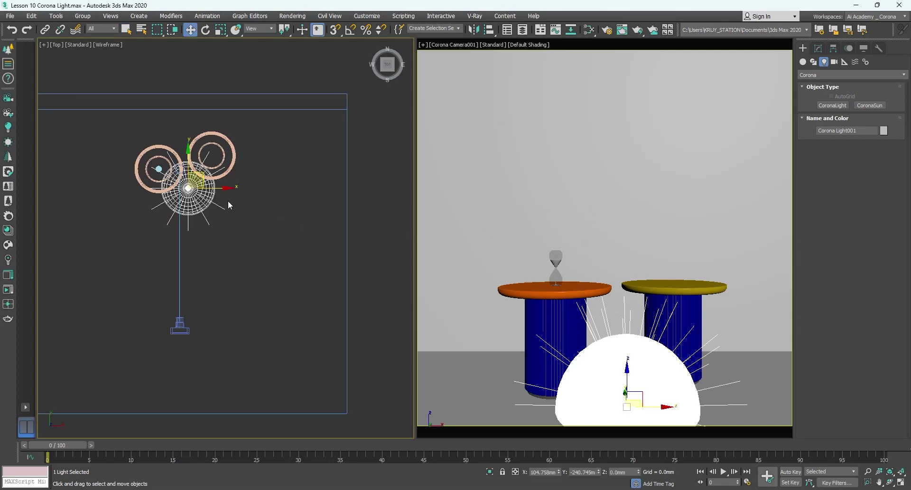
drag(627, 366, 637, 147)
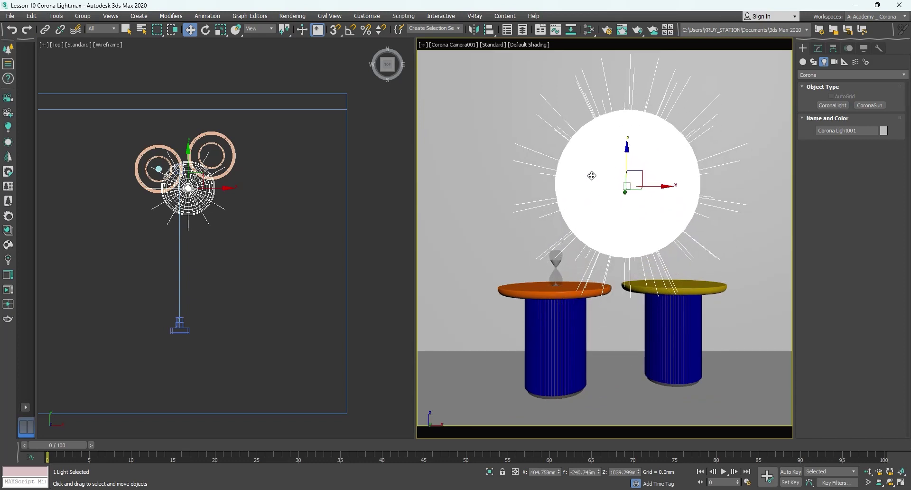
drag(189, 156, 185, 123)
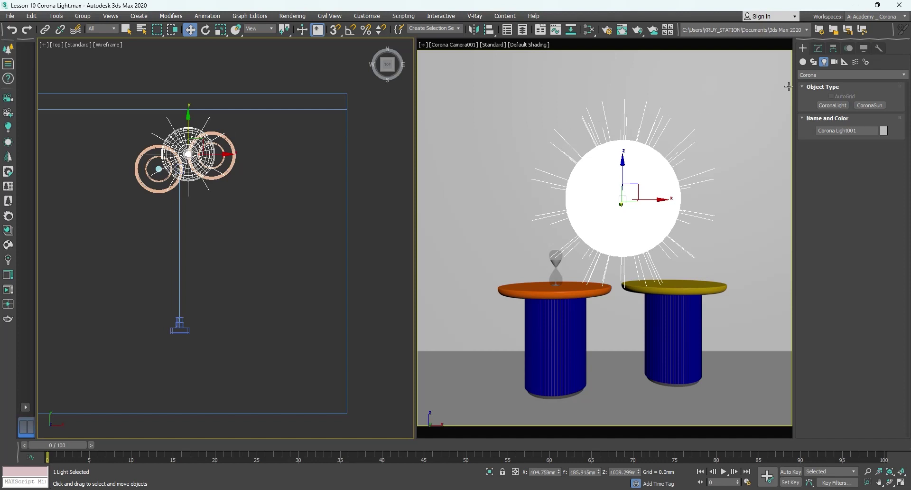
click(823, 49)
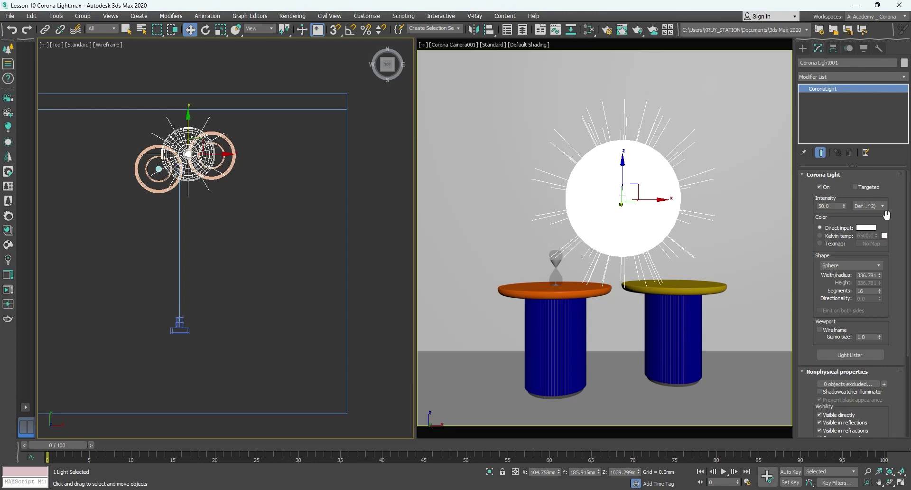
Set Corona Light001's Shape from Sphere to Rectangle
click(827, 266)
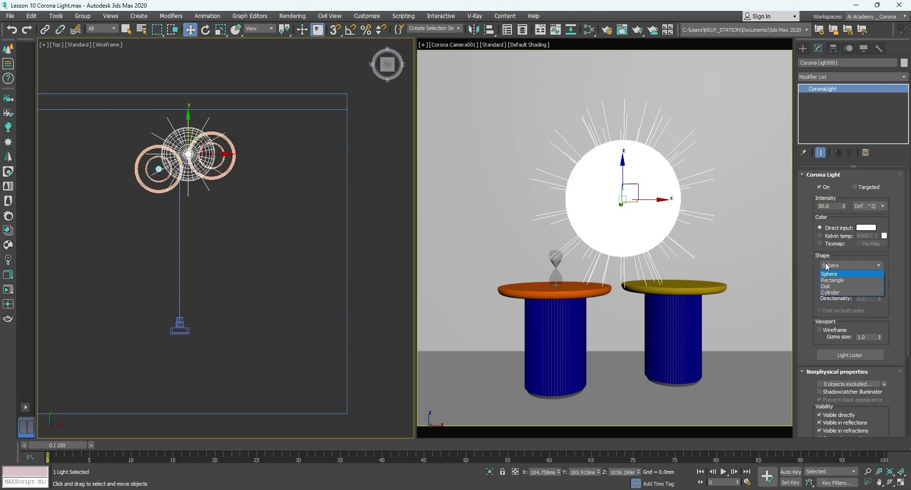
click(853, 273)
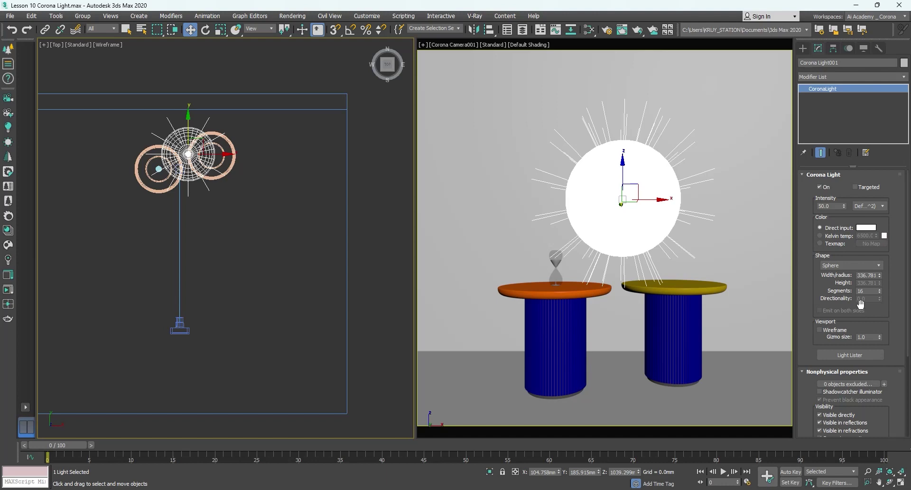
click(847, 265)
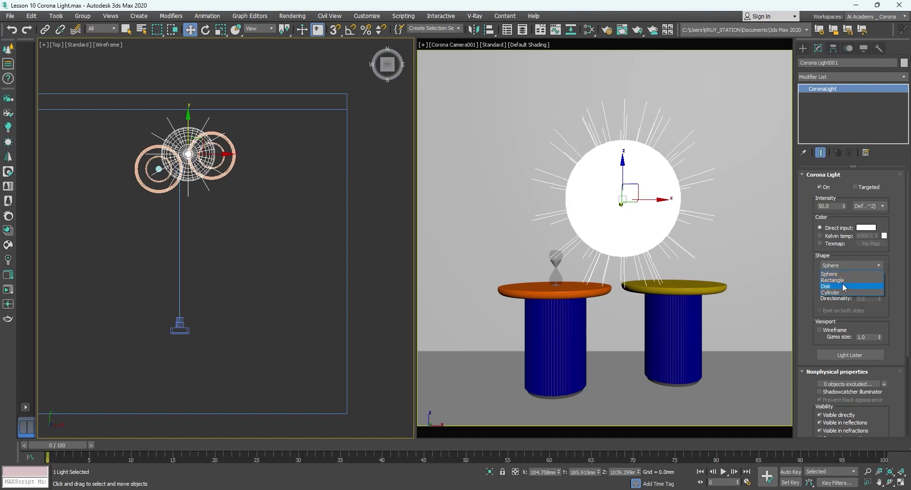
click(845, 280)
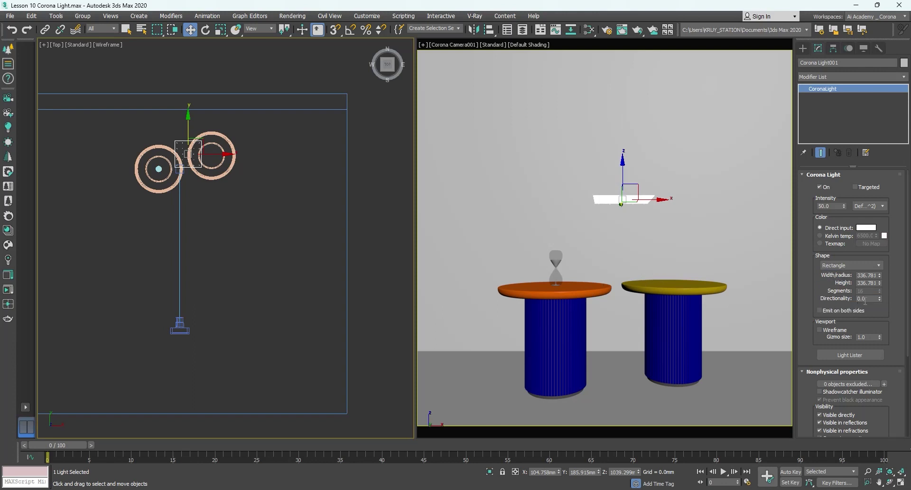
click(845, 268)
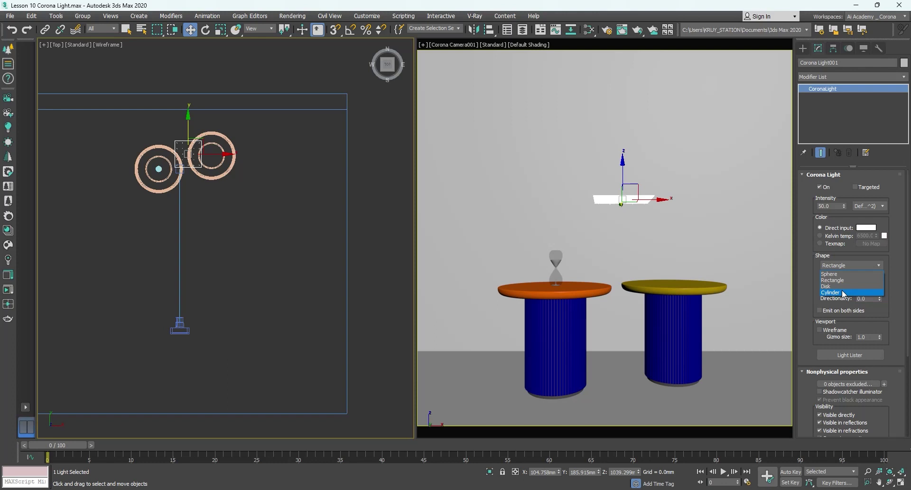
Switch the light's Shape to Cylinder, then back to Sphere
click(844, 293)
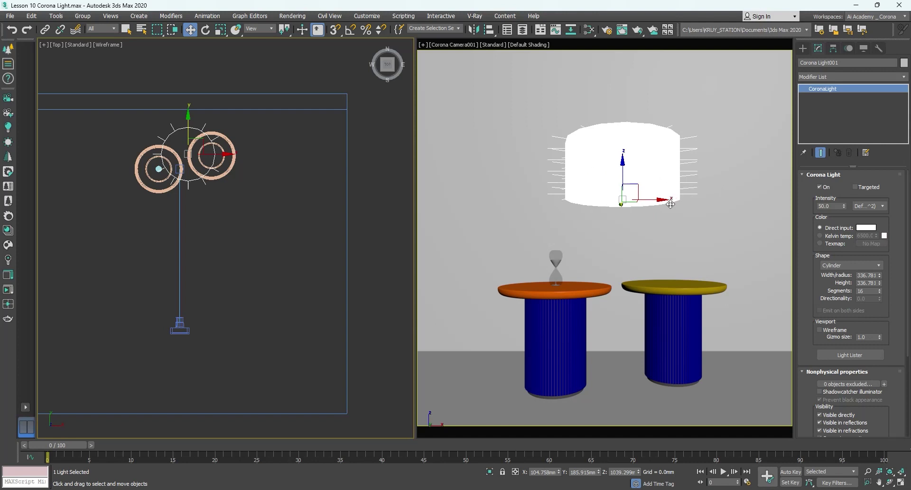
click(839, 267)
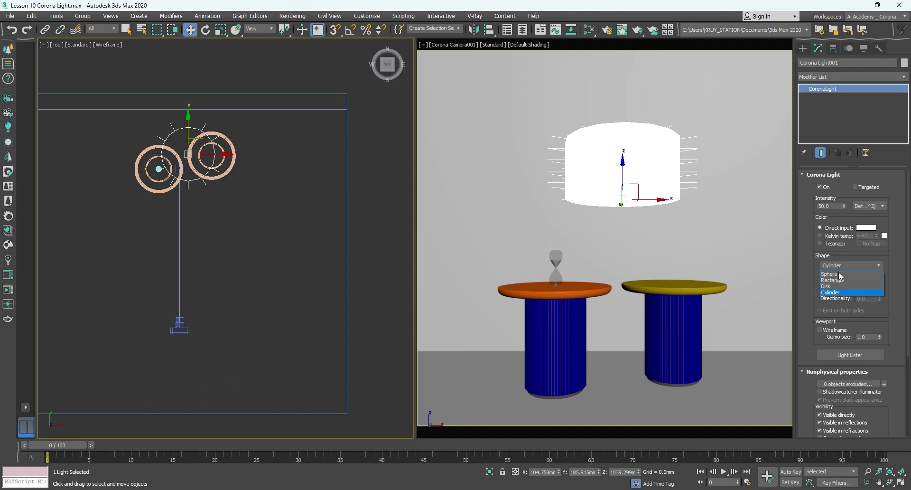
click(839, 274)
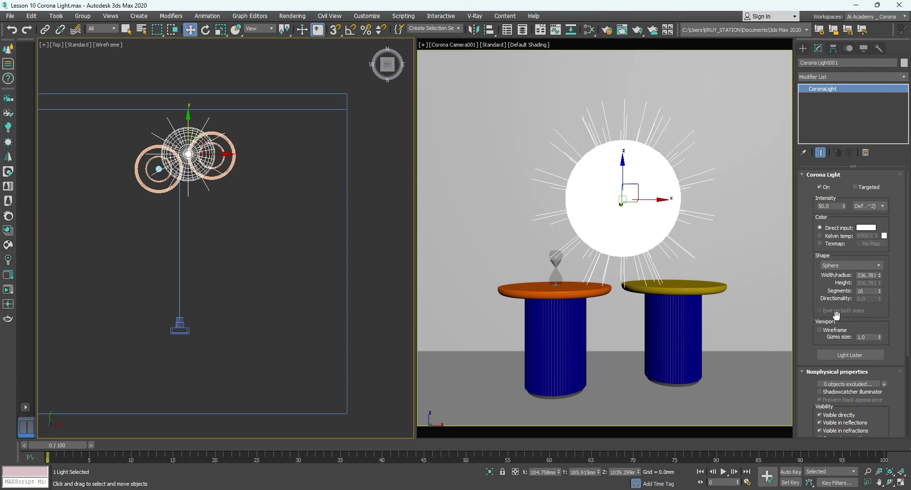
double_click(867, 291)
Try gizmo size 5, restore it to 1.0, and enable Wireframe viewport display
key(Return)
mouse_move(870, 337)
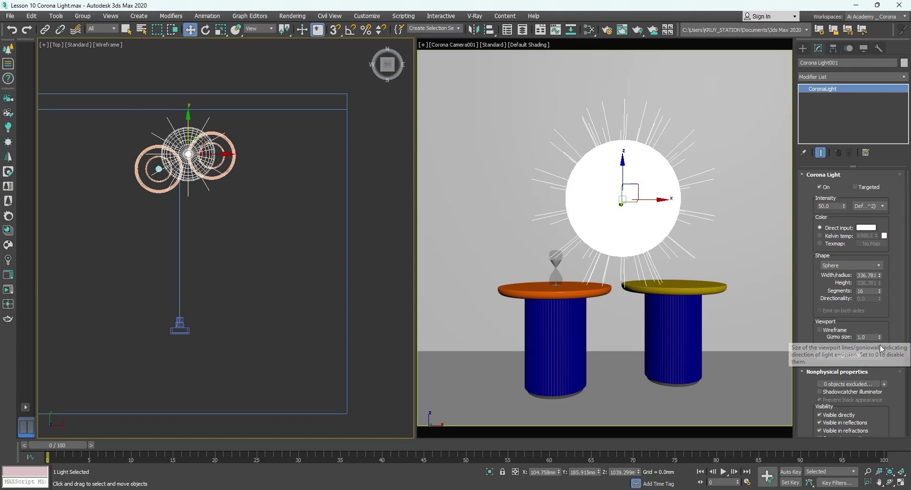
click(868, 337)
double_click(869, 337)
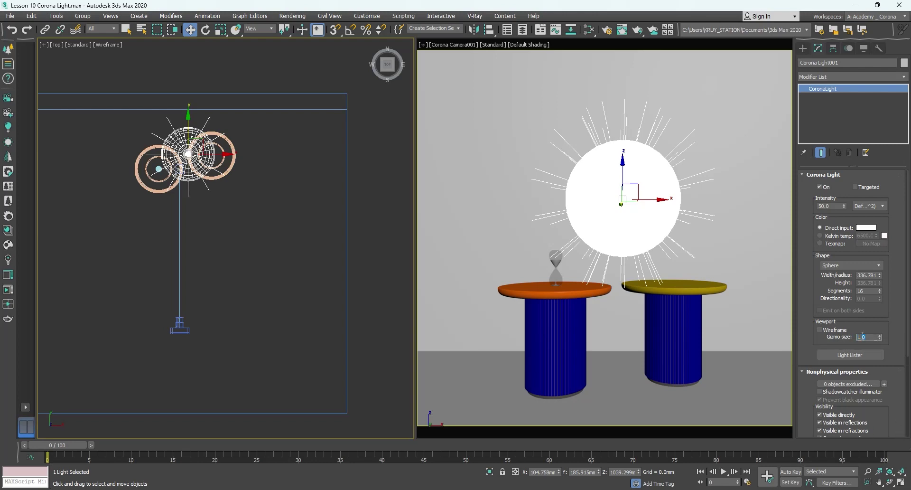
text(5)
key(Return)
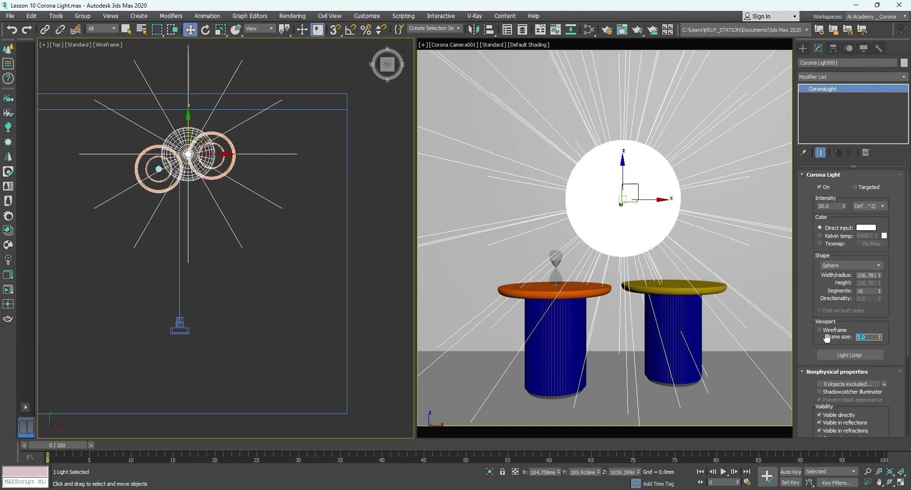
text(1)
key(Return)
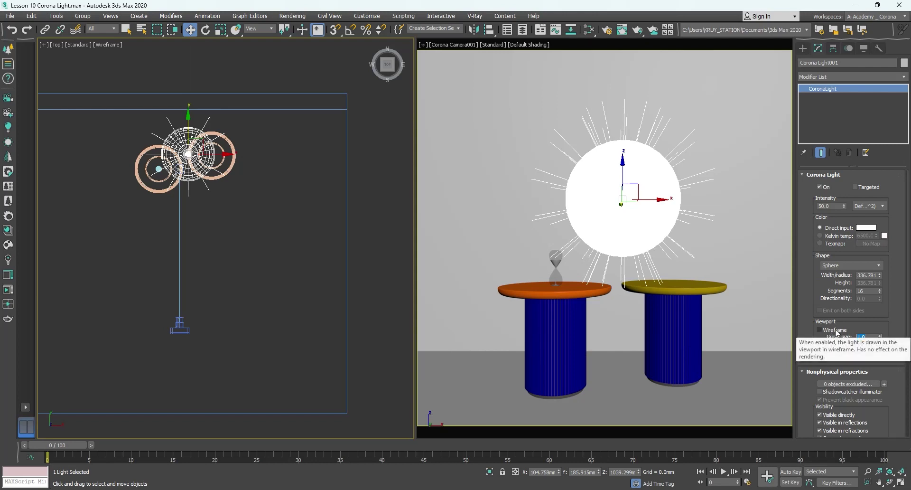
click(837, 333)
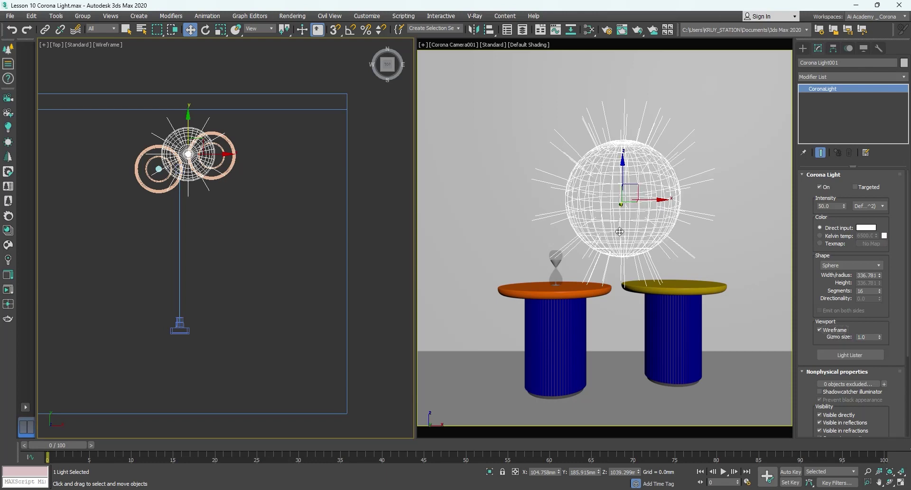
Change the light's Shape to Rectangle and turn off Wireframe display
click(864, 266)
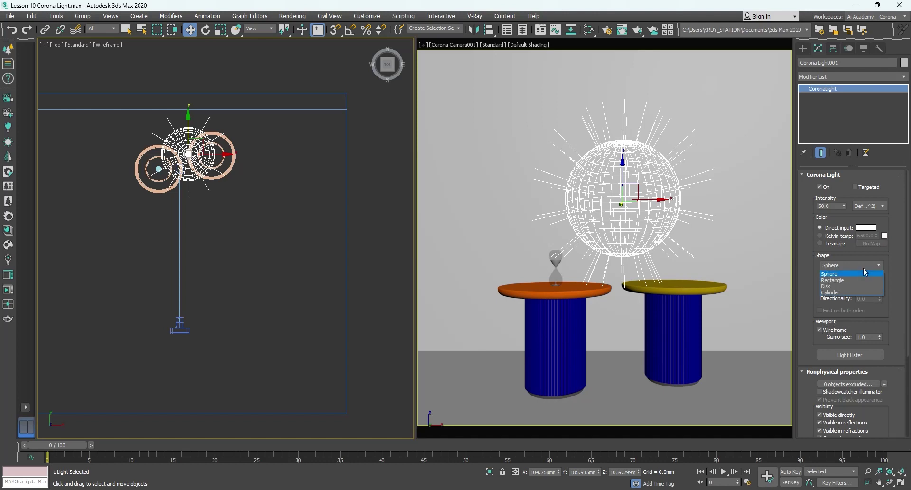
click(834, 280)
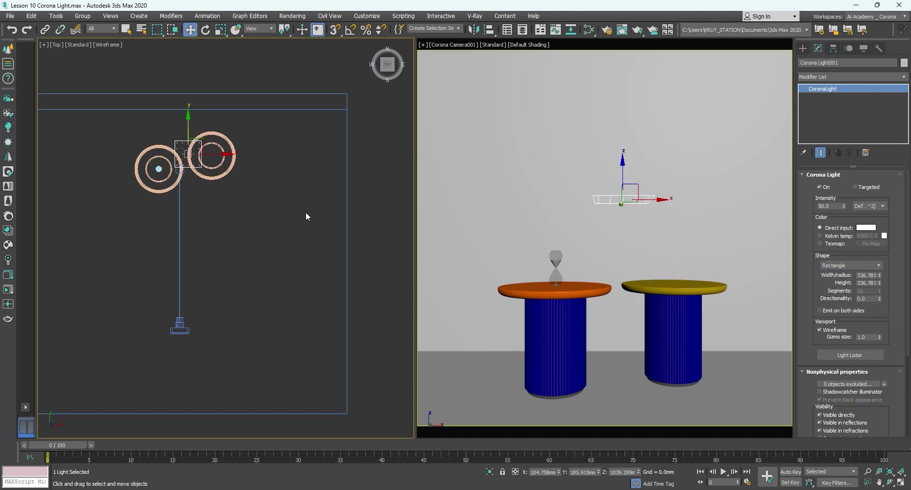
click(820, 330)
click(820, 329)
click(820, 330)
click(820, 330)
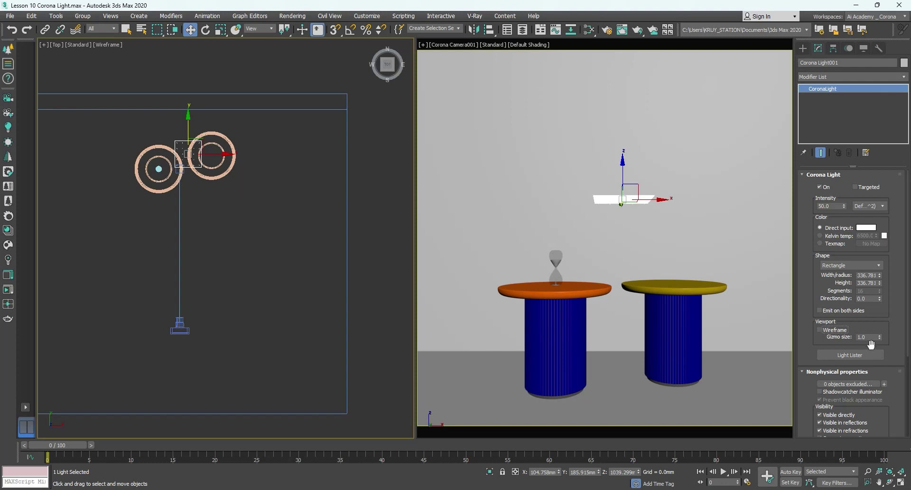
Set the light's Gizmo size to 5
drag(873, 337, 831, 337)
text(5)
key(Return)
click(857, 323)
Return the light's Shape to Sphere with Gizmo size 1
click(836, 268)
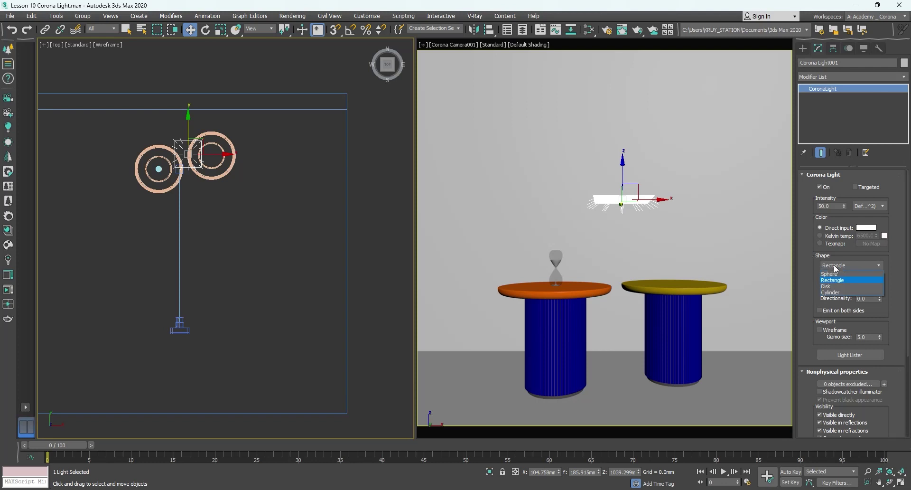
click(865, 275)
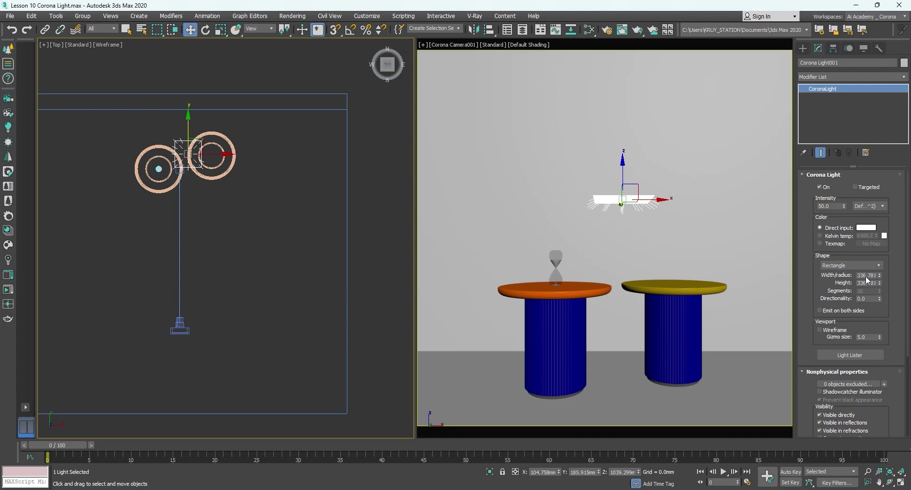
double_click(871, 337)
text(1)
key(Return)
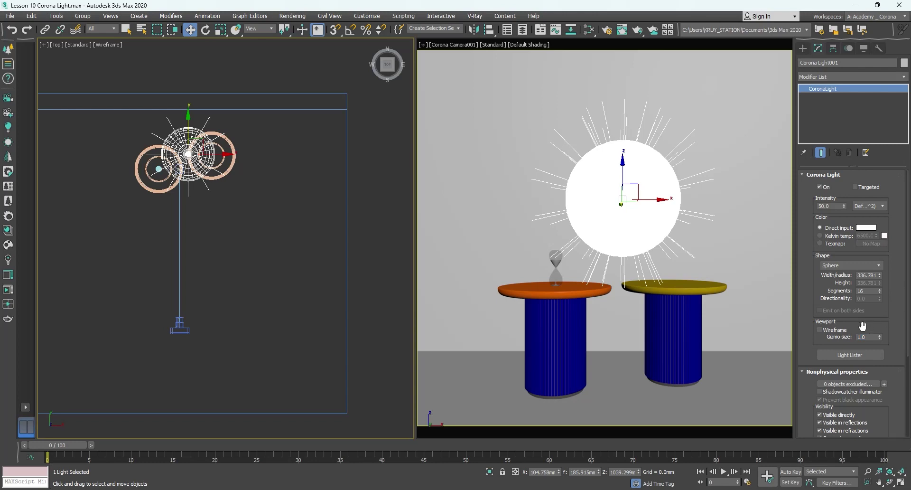
Set the light's Width/radius to 350 mm, leaving the intensity units unchanged
double_click(860, 275)
text(350000)
key(Return)
text(350)
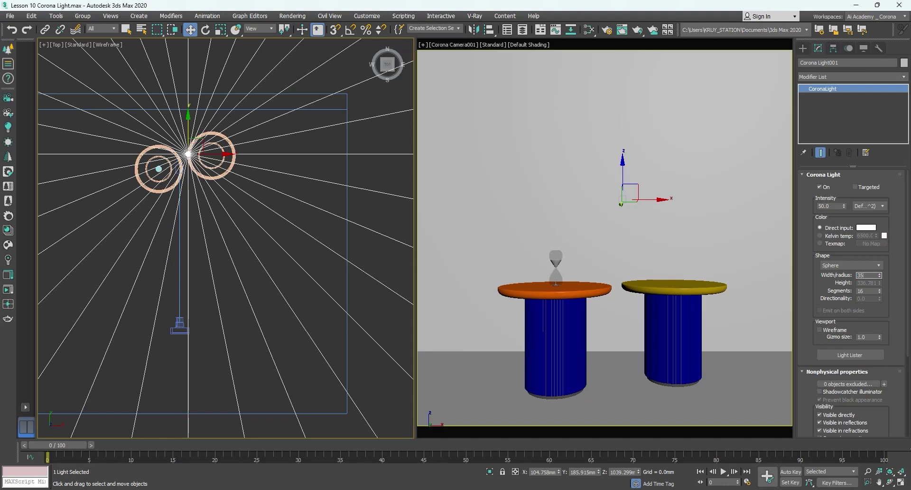
key(Return)
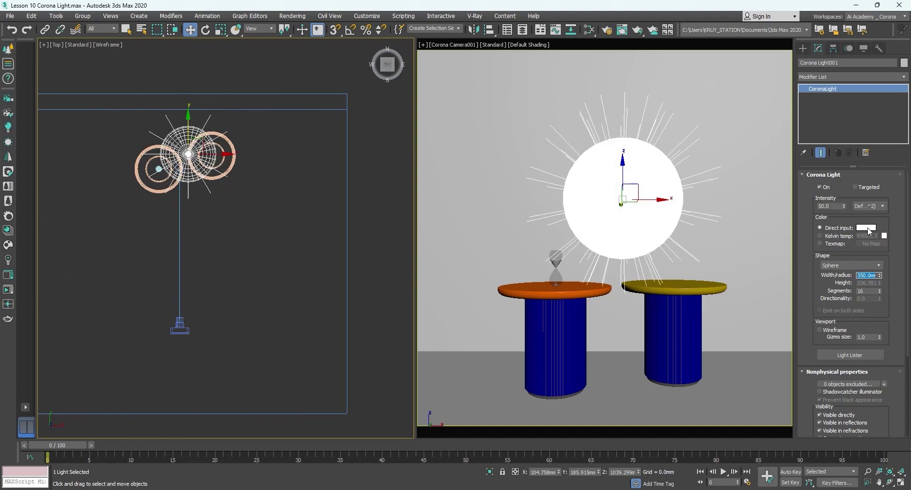
click(877, 208)
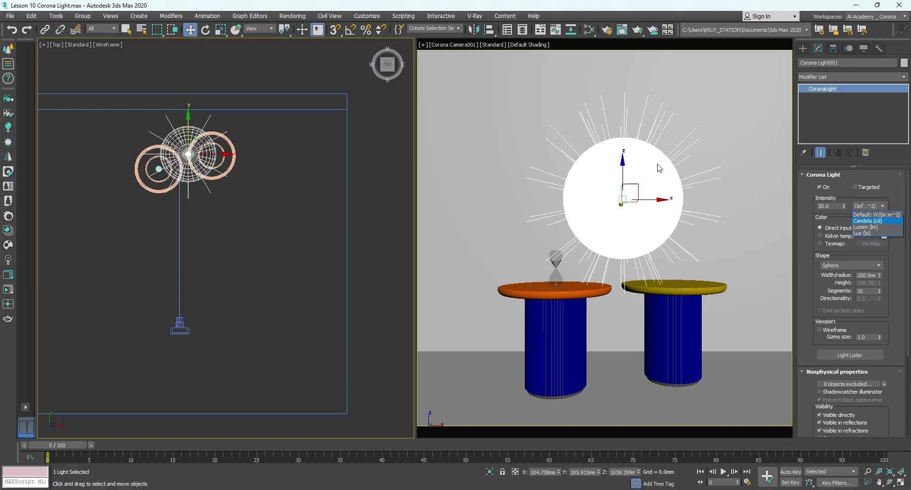
click(352, 158)
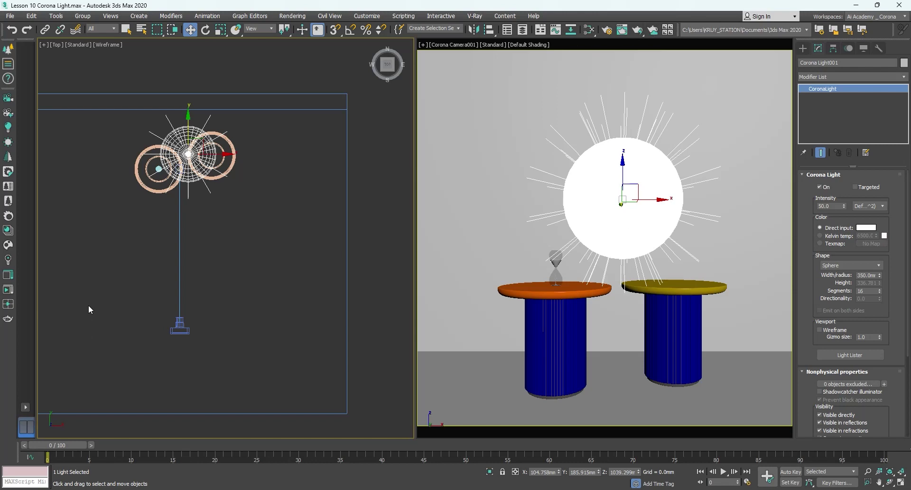
Open the Corona frame buffer, stop its render, and glance at Render Setup
click(13, 289)
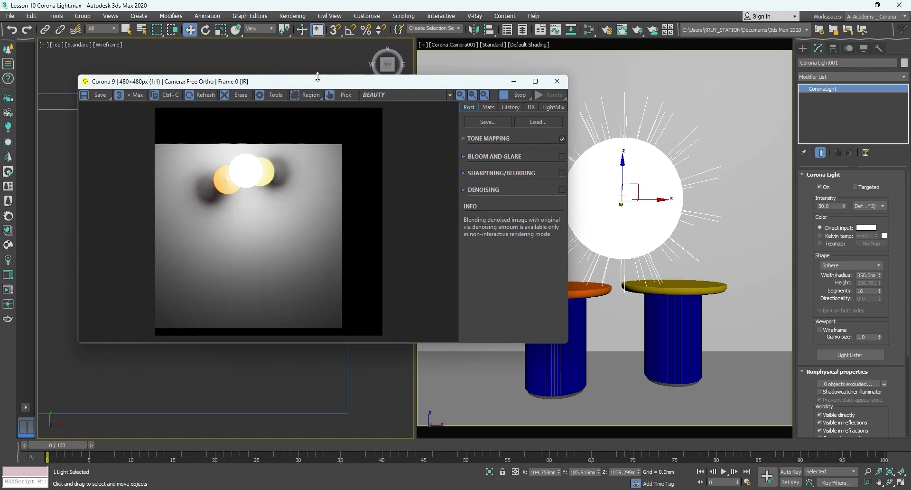
drag(316, 74, 309, 86)
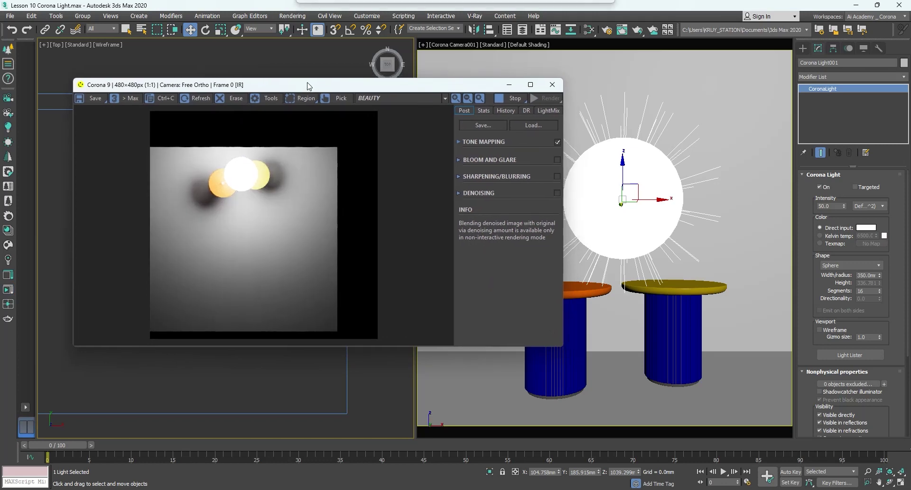
click(500, 101)
click(526, 47)
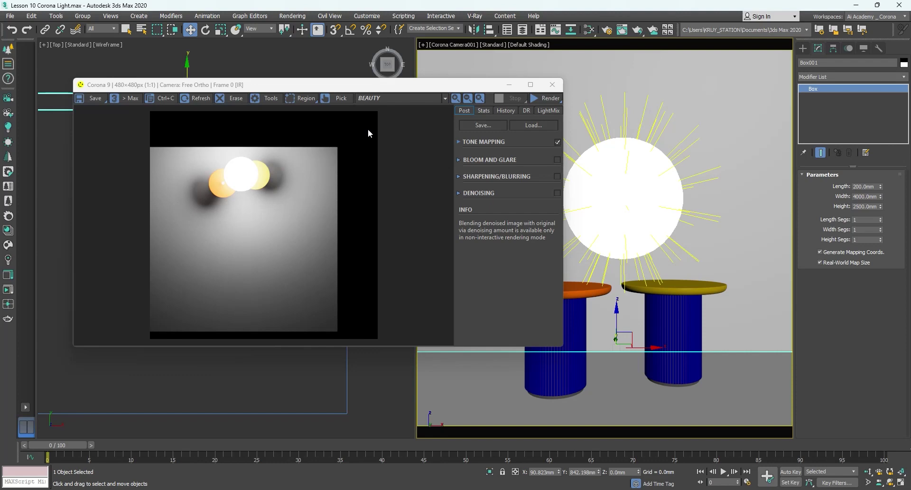
click(601, 32)
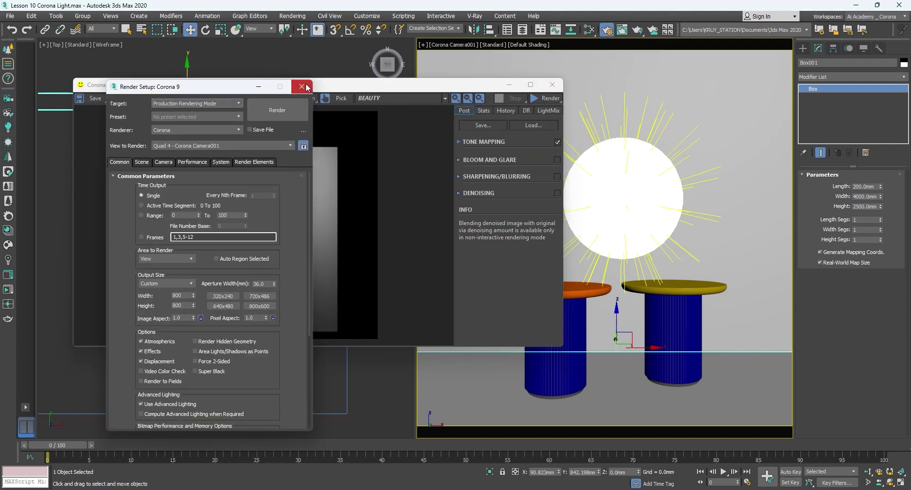
click(301, 86)
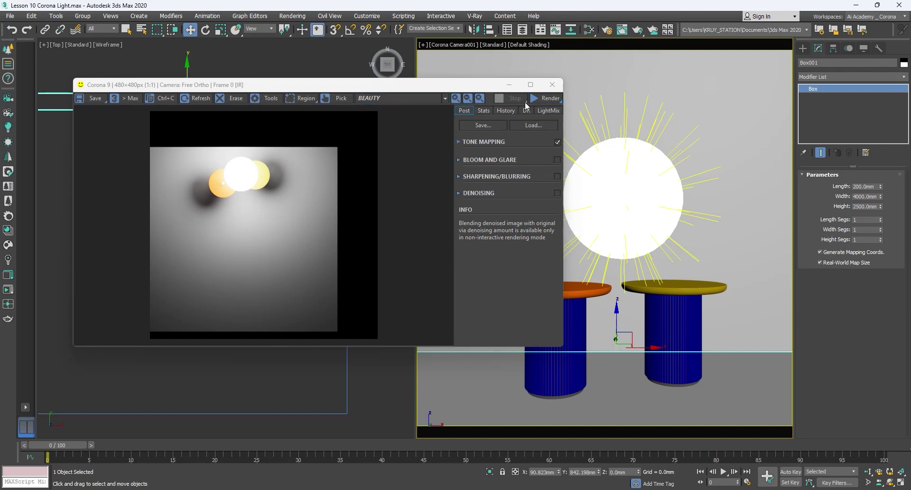
Start Corona interactive rendering of the camera view and select the sphere light
click(546, 98)
click(544, 110)
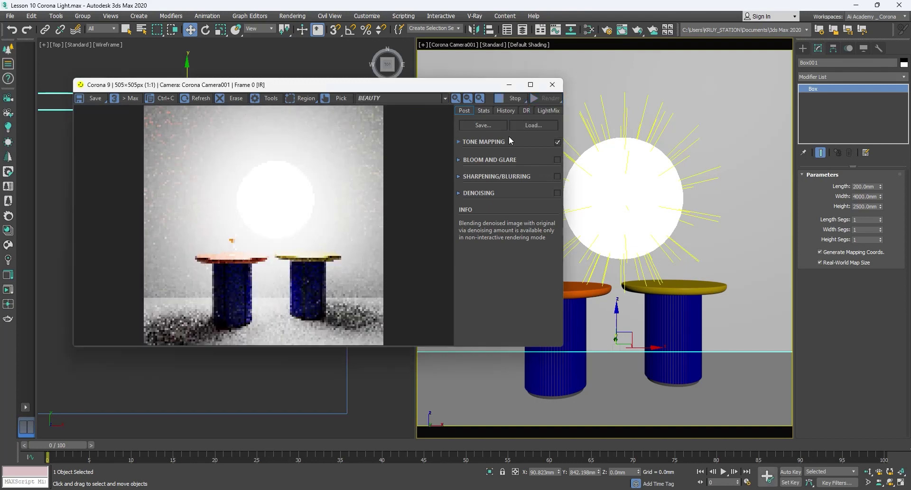
drag(304, 87, 248, 90)
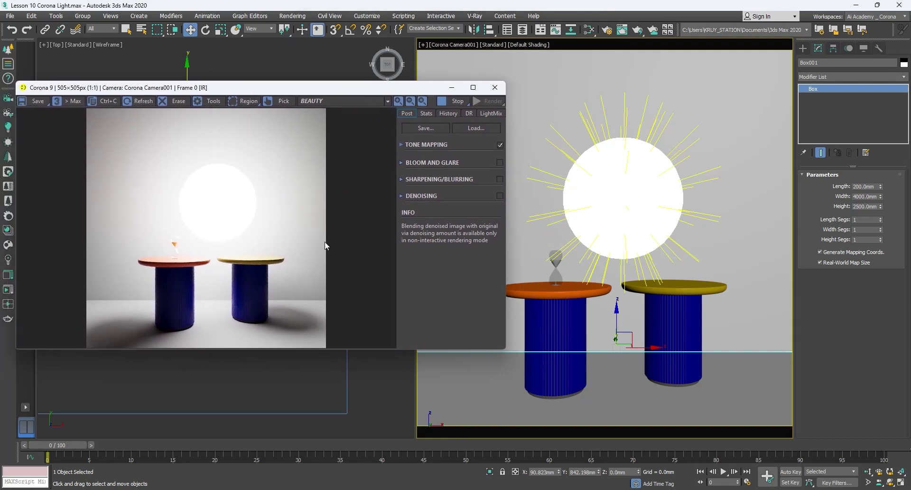
click(639, 208)
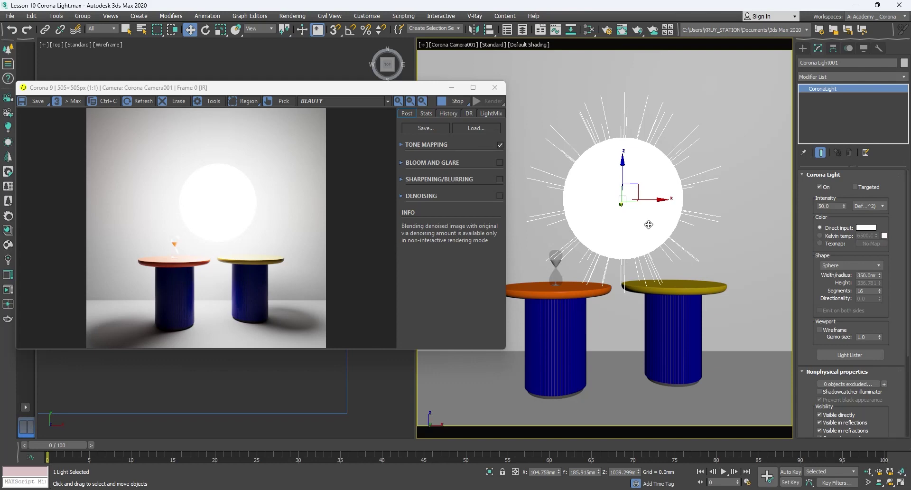
Set Corona Light001's Width/radius to 50 mm and check the Intensity units list
double_click(865, 276)
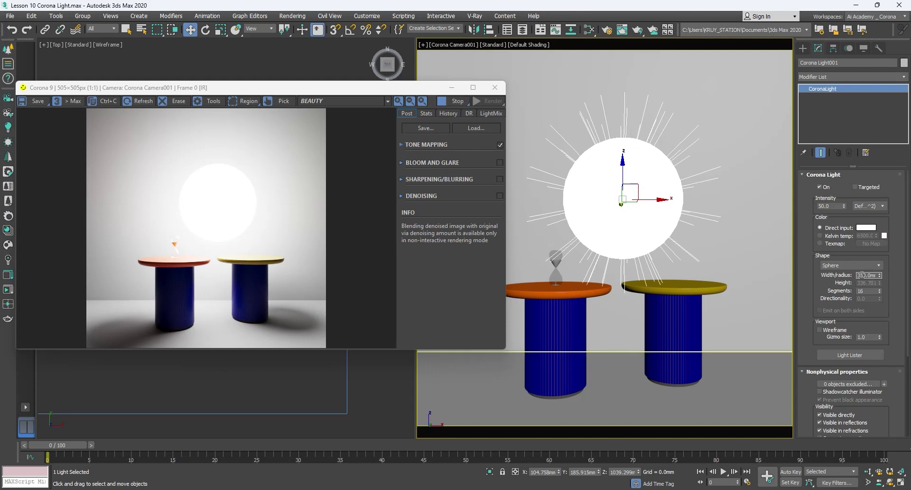
text(50)
key(Return)
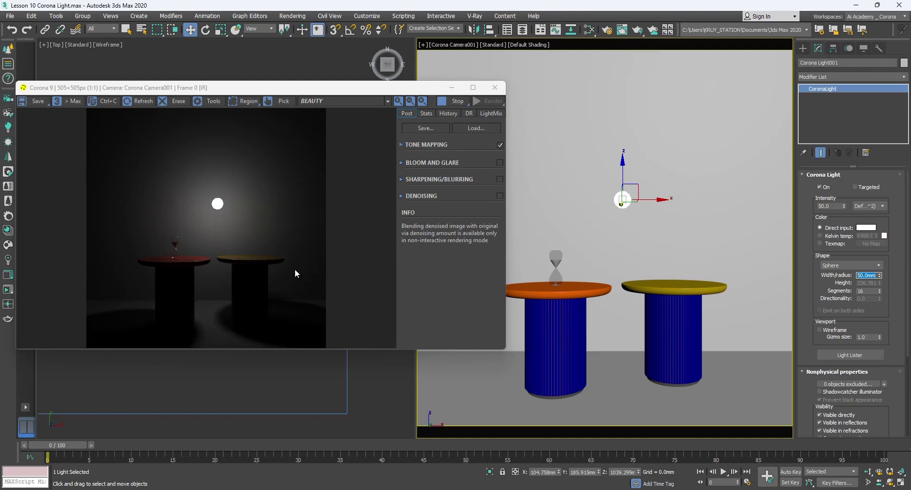
click(861, 208)
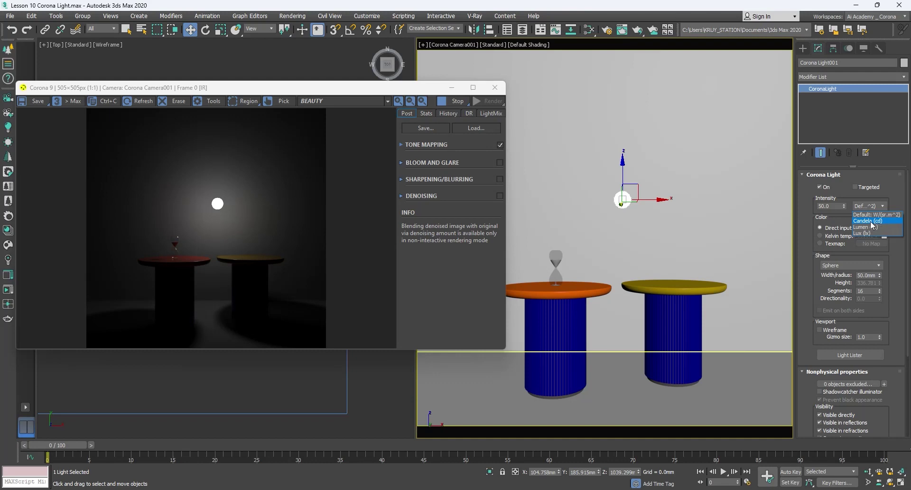
Set the Corona light's intensity to 5000 candela and its width/radius back to 350 mm
click(871, 221)
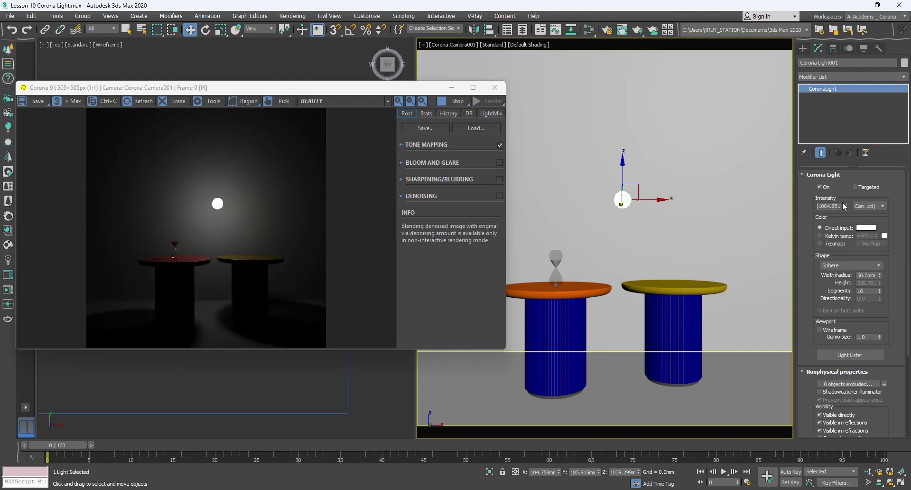
drag(843, 206, 813, 206)
text(5000)
key(Return)
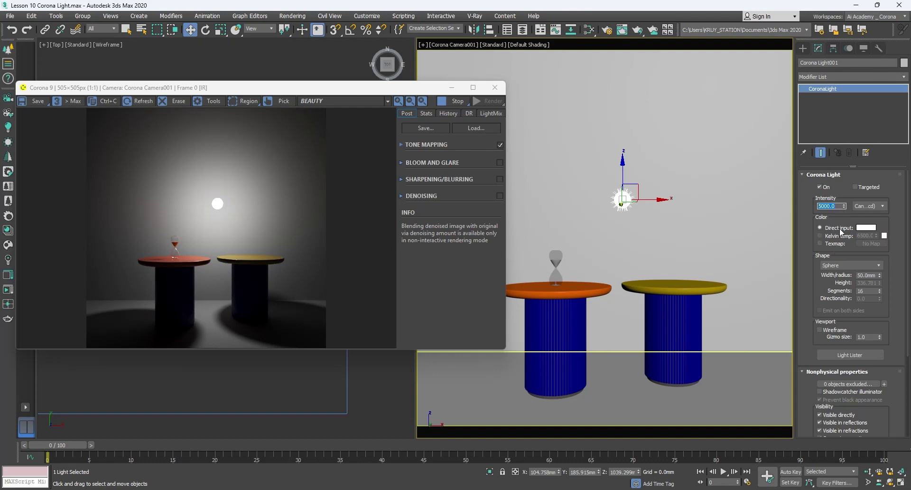
double_click(862, 275)
text(350)
key(Return)
key(Return)
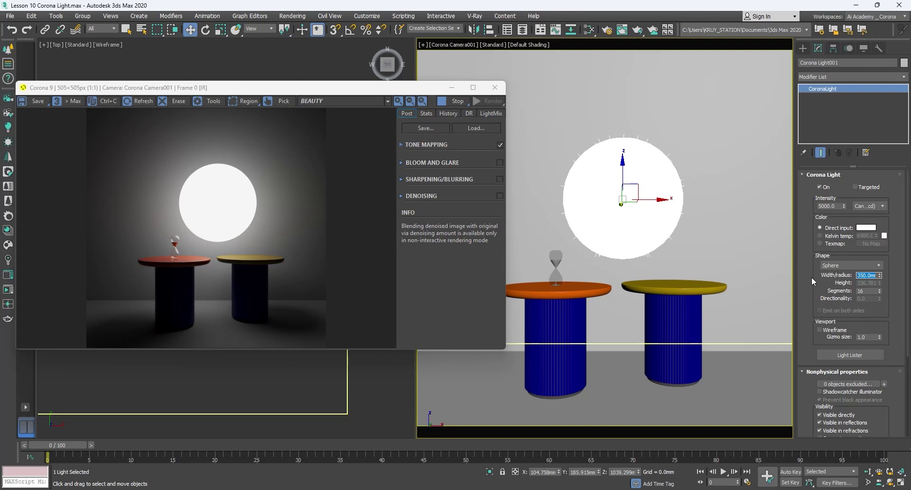
Toggle the light sphere's visibility in the render and in reflections
drag(811, 280, 813, 274)
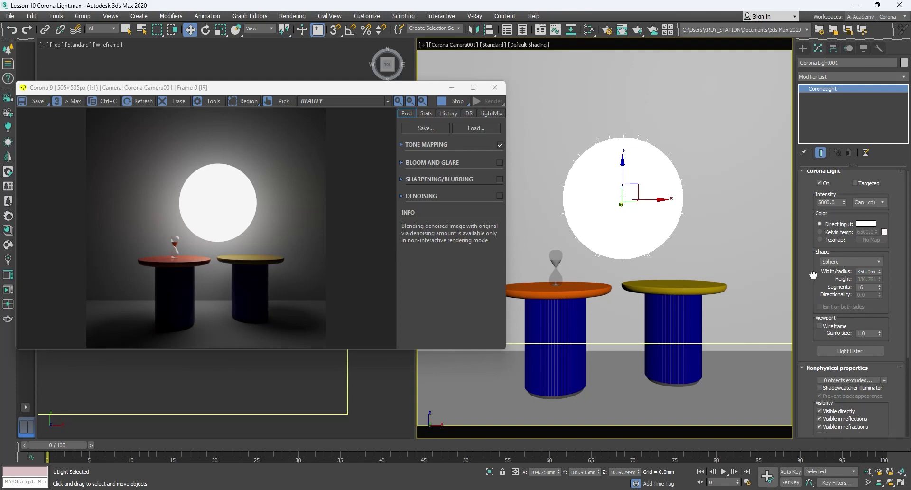
scroll(814, 284, down, 1)
drag(813, 284, 816, 220)
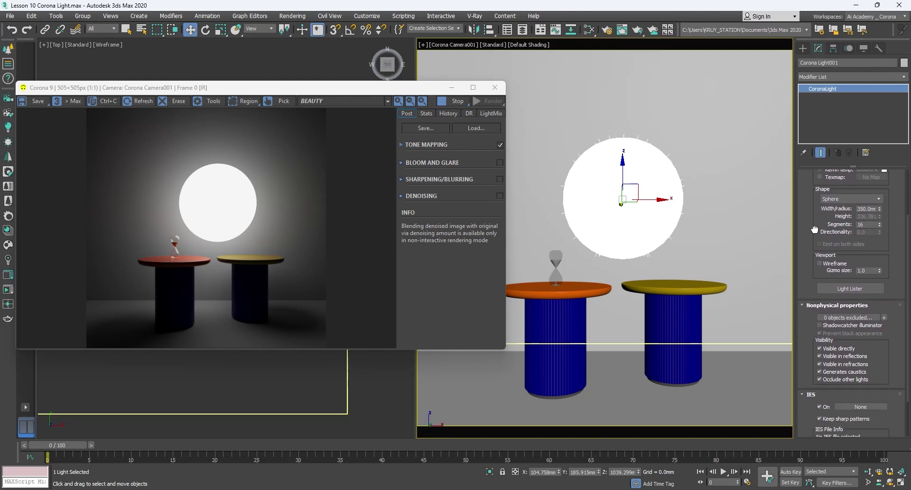
drag(815, 219, 815, 200)
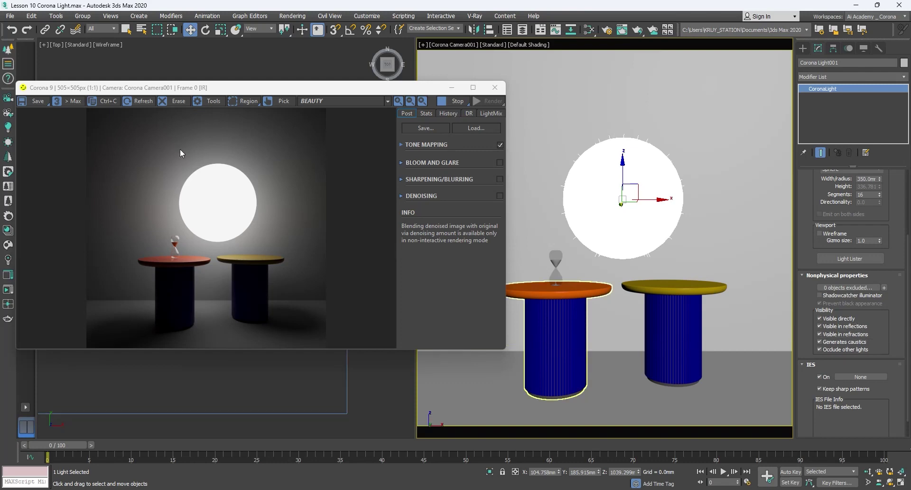
click(821, 318)
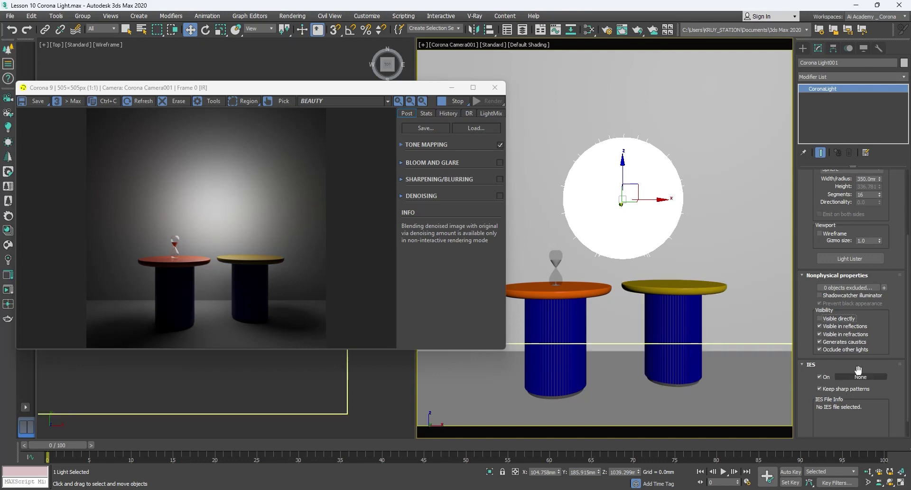
click(835, 319)
click(878, 326)
click(880, 323)
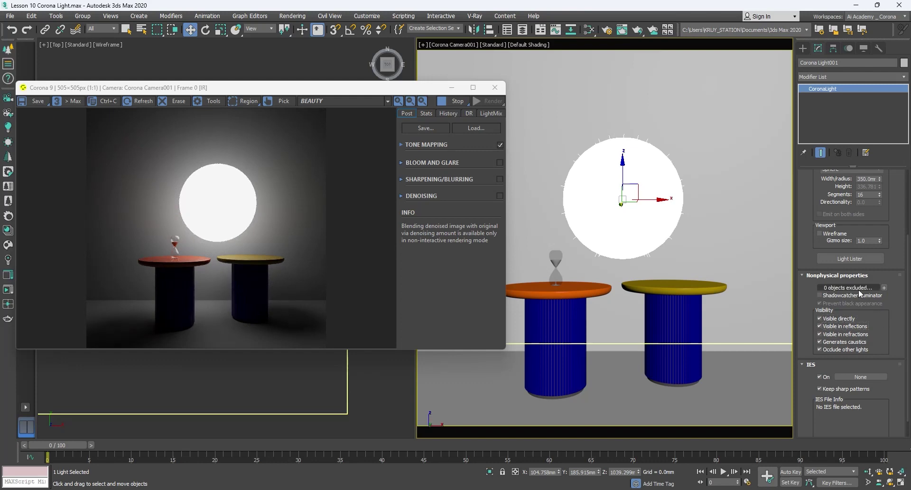
Exclude the right-hand yellow table from the Corona sphere light
click(677, 331)
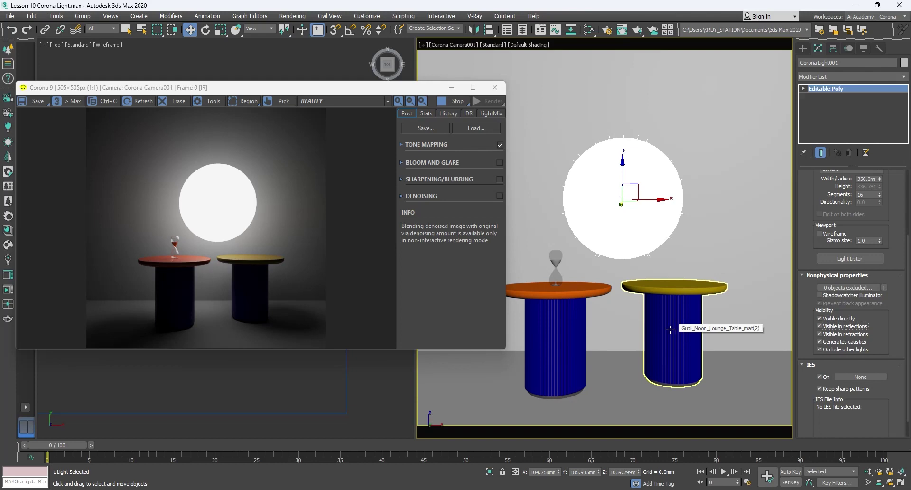
click(672, 329)
click(624, 220)
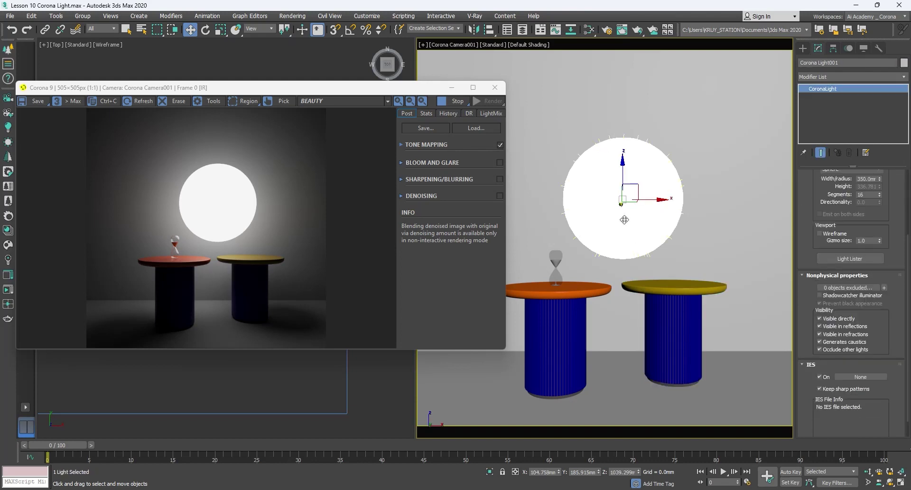
click(885, 288)
click(678, 312)
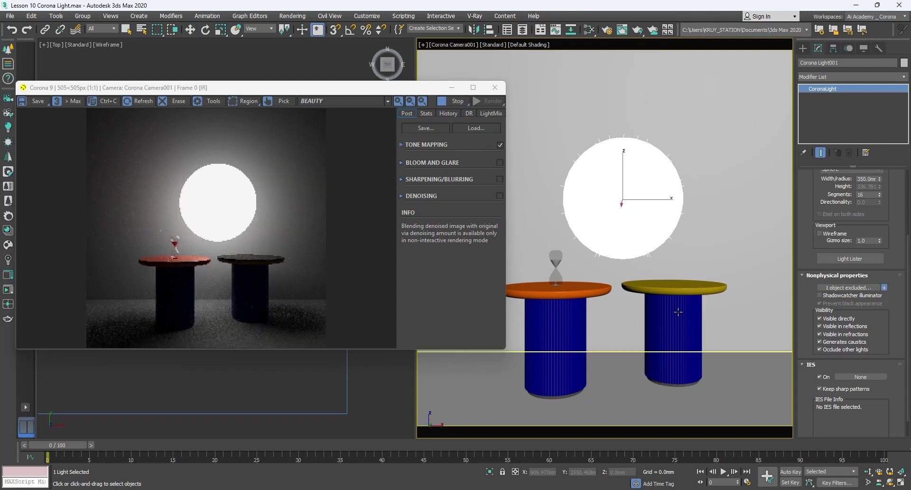
Stop the interactive render and restart it with Start IR
click(461, 102)
click(490, 103)
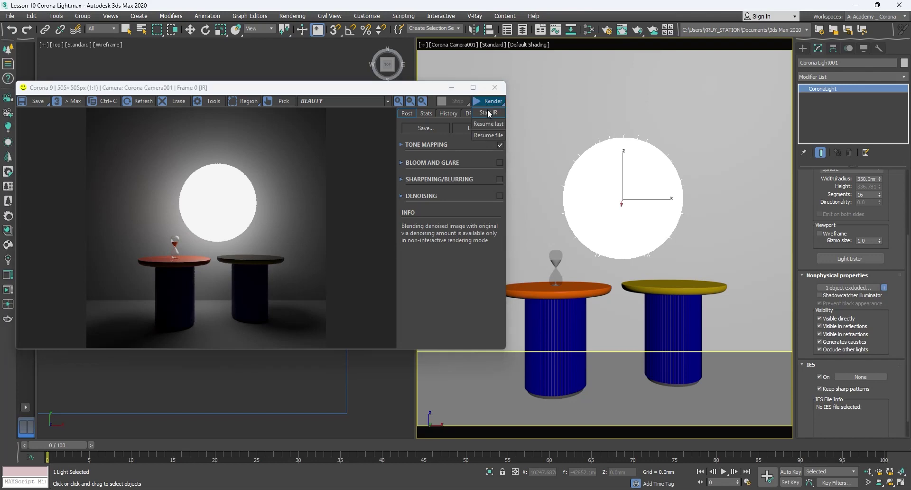
click(488, 111)
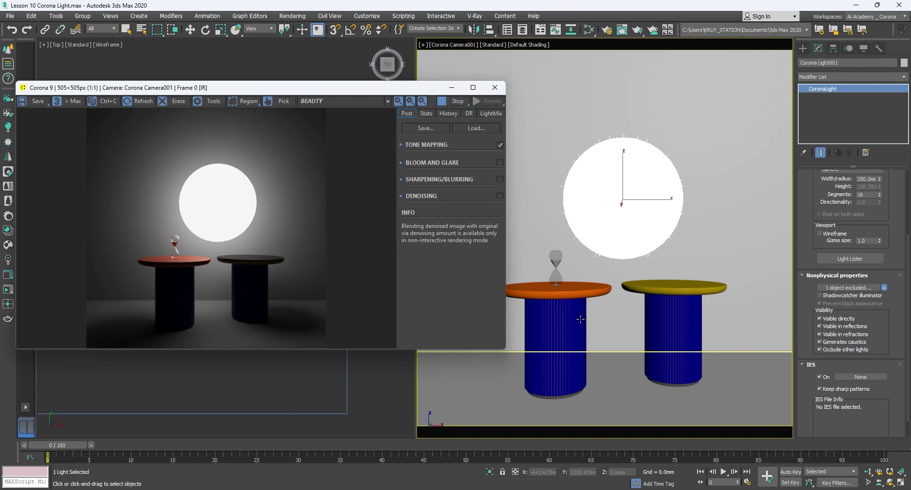
Remove Gubi_Moon_Lounge_Table_mat(2) from the light's excluded objects, leaving the list empty
click(850, 287)
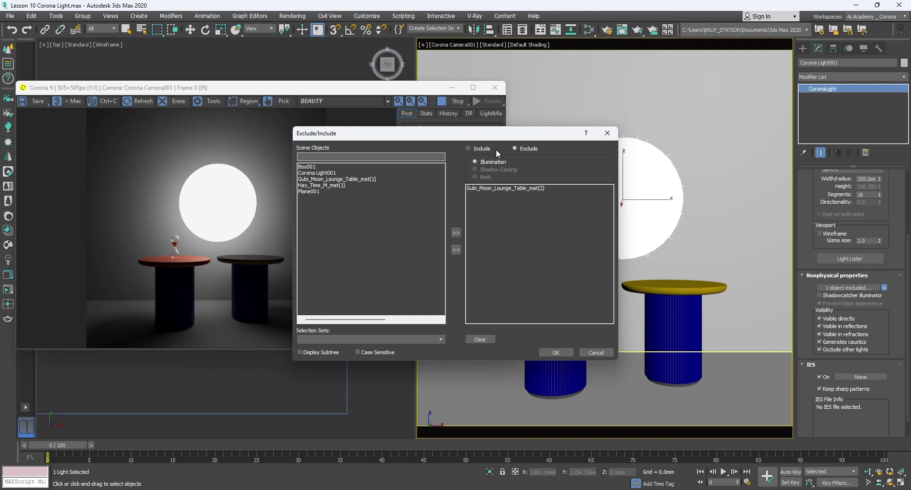
click(481, 148)
click(487, 189)
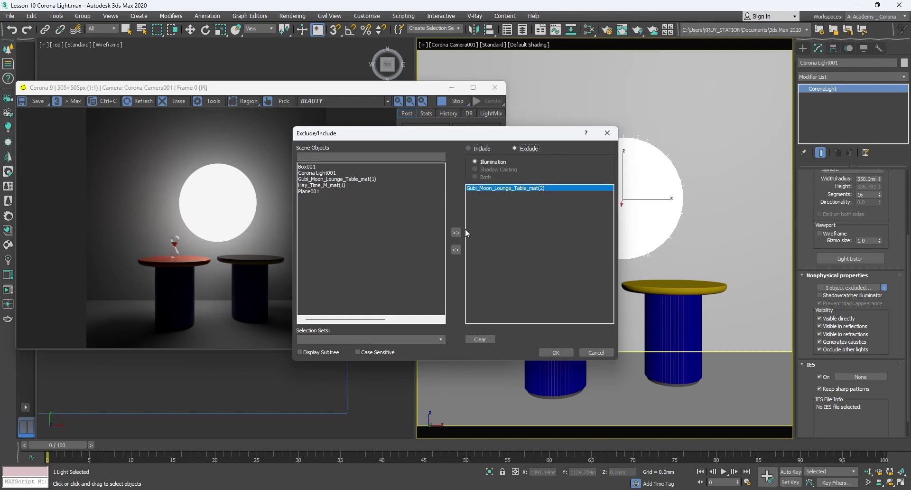
click(458, 249)
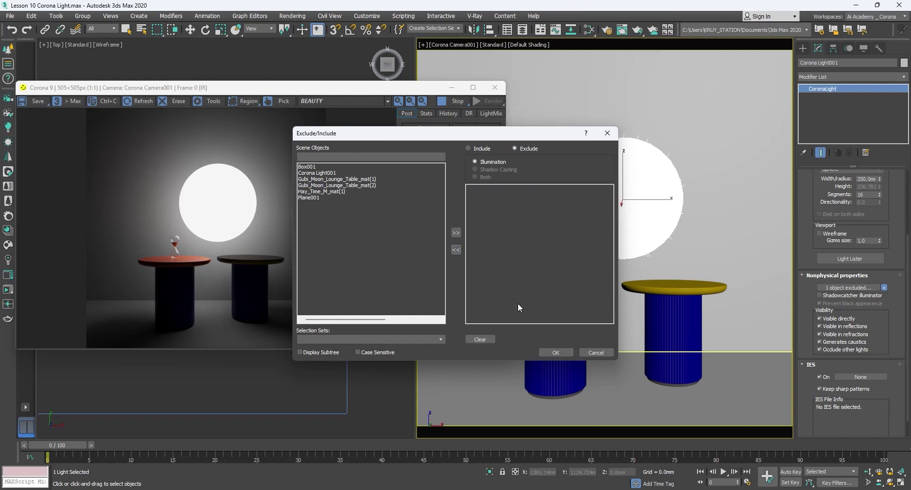
click(552, 353)
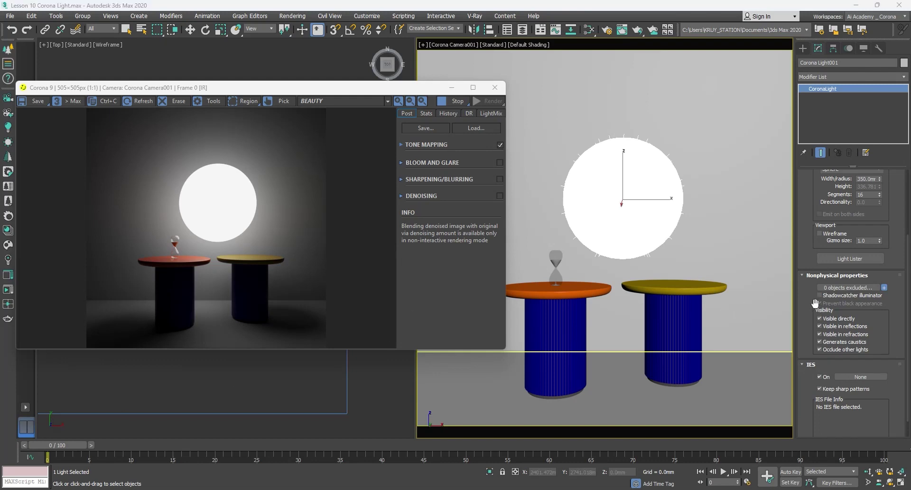
Change the light shape to Disk and move it up along Z to about 1589 mm
drag(815, 303, 811, 362)
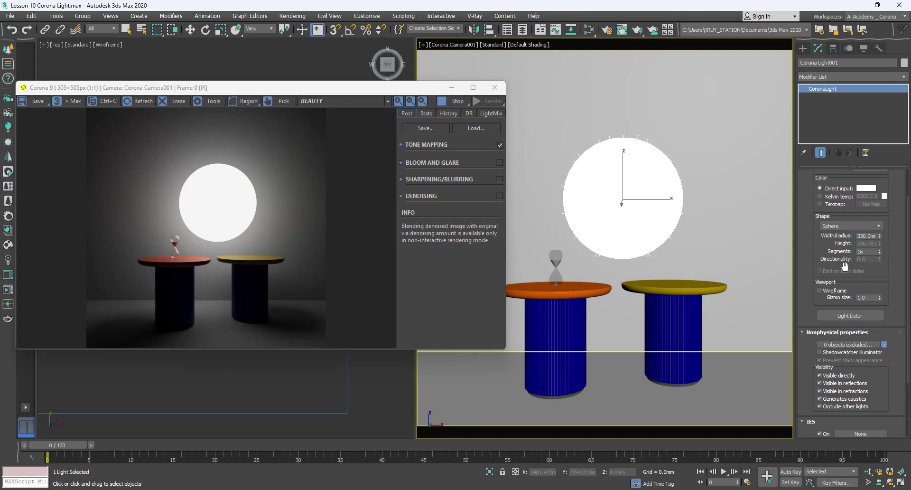
click(847, 229)
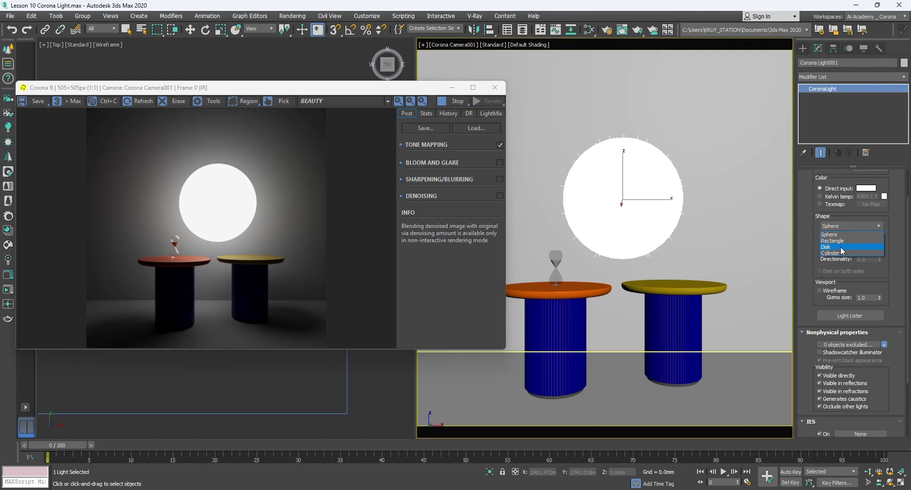
click(842, 247)
key(w)
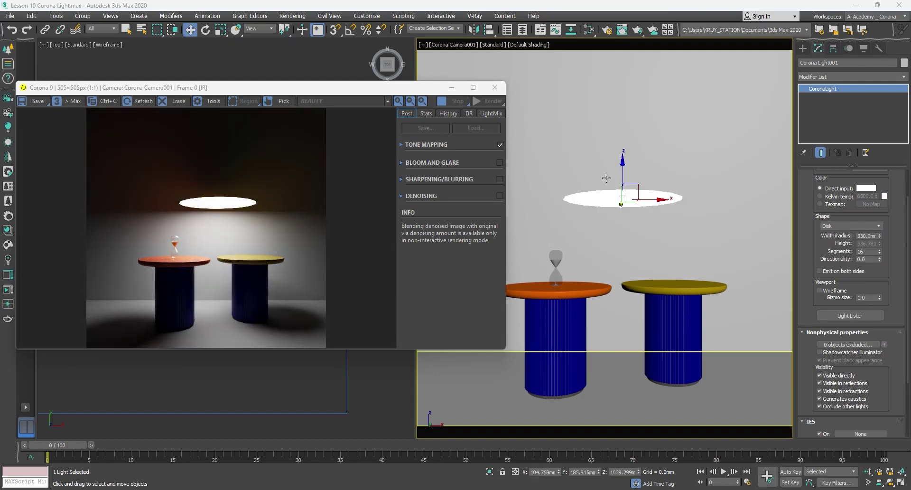
drag(623, 167, 626, 74)
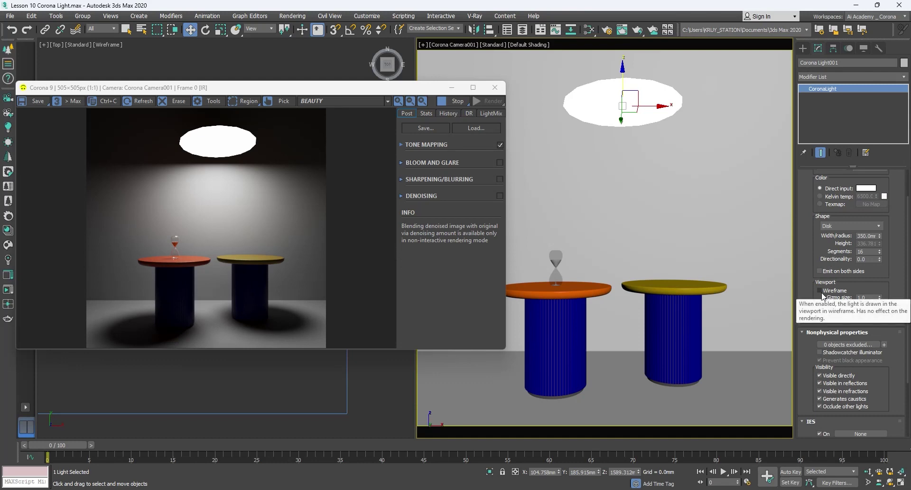
Enable Viewport Wireframe, set Directionality to 1.0 and Gizmo size to 5.0
click(821, 291)
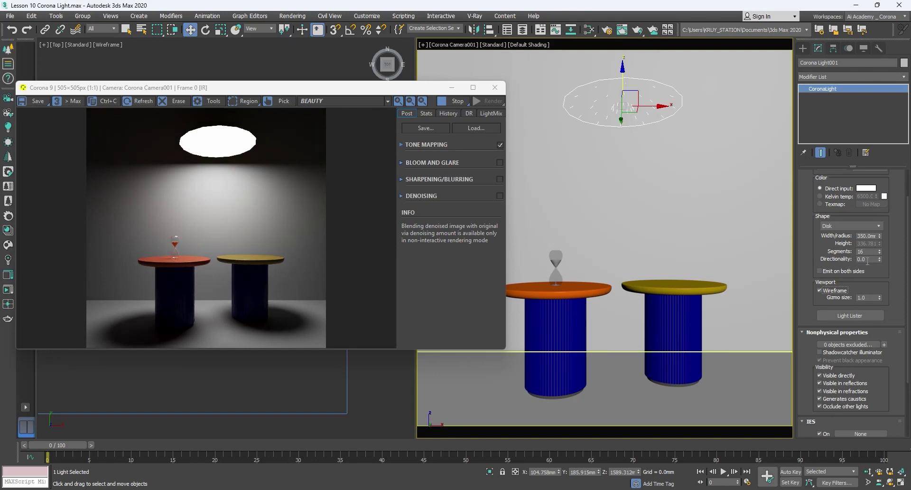
double_click(853, 259)
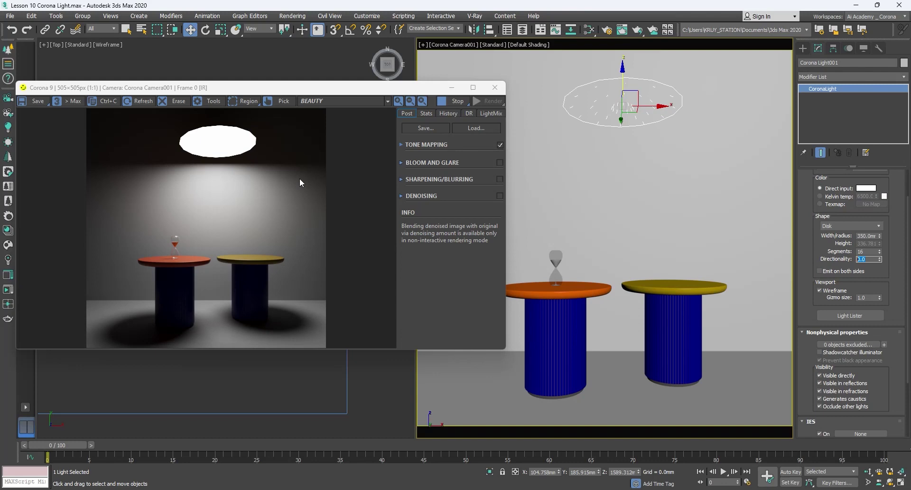
text(1)
key(Return)
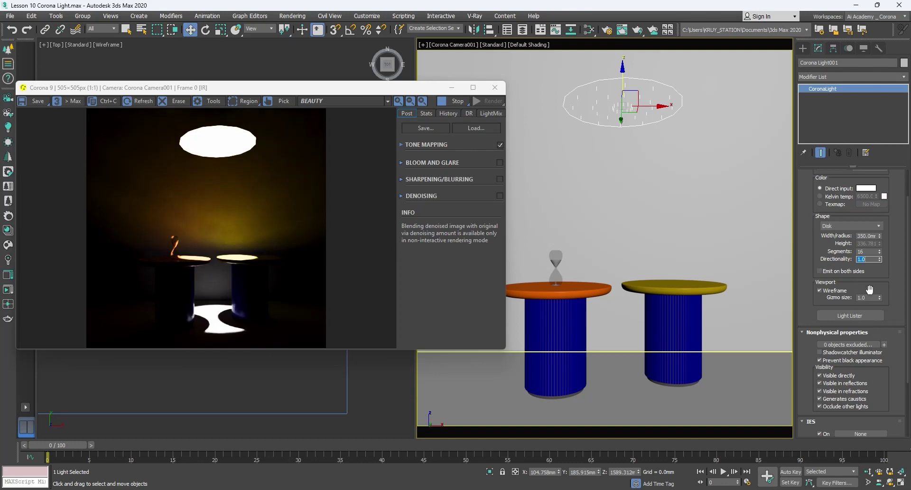
key(Tab)
text(5)
key(Return)
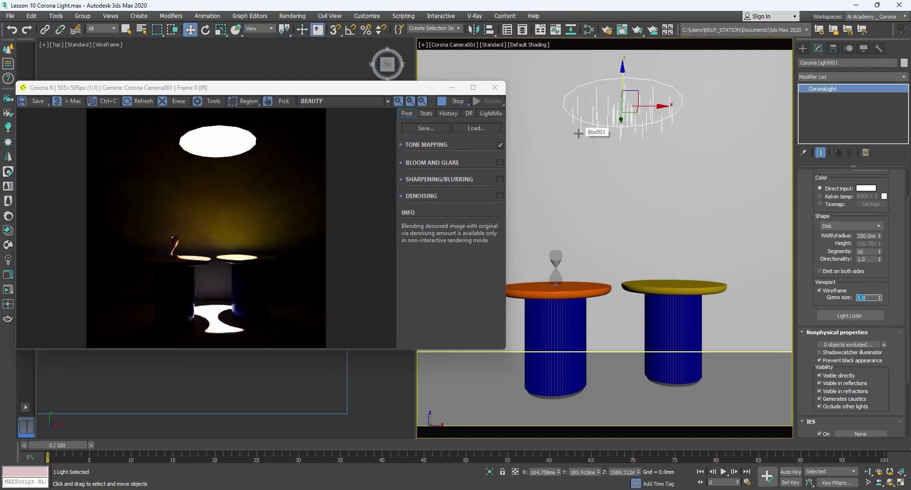
Set the disk light's Directionality to 0.5 and Width/radius to 50 mm
click(873, 259)
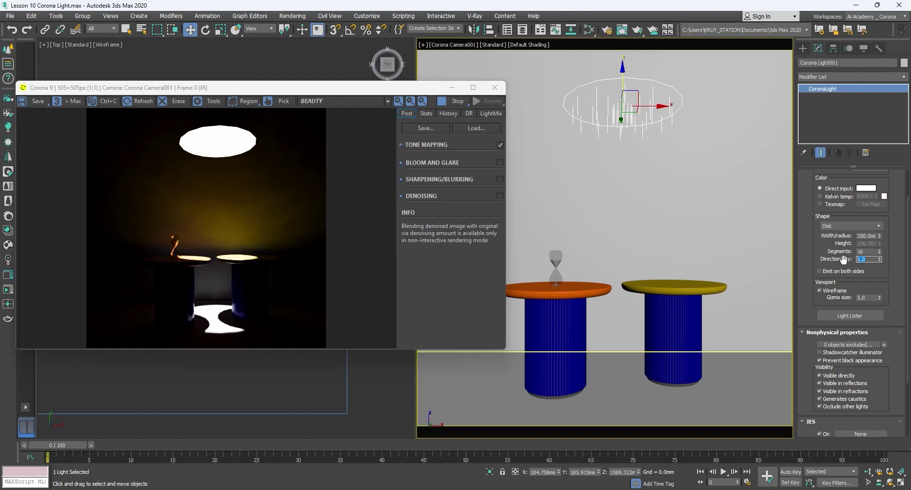
text(0.5)
key(Return)
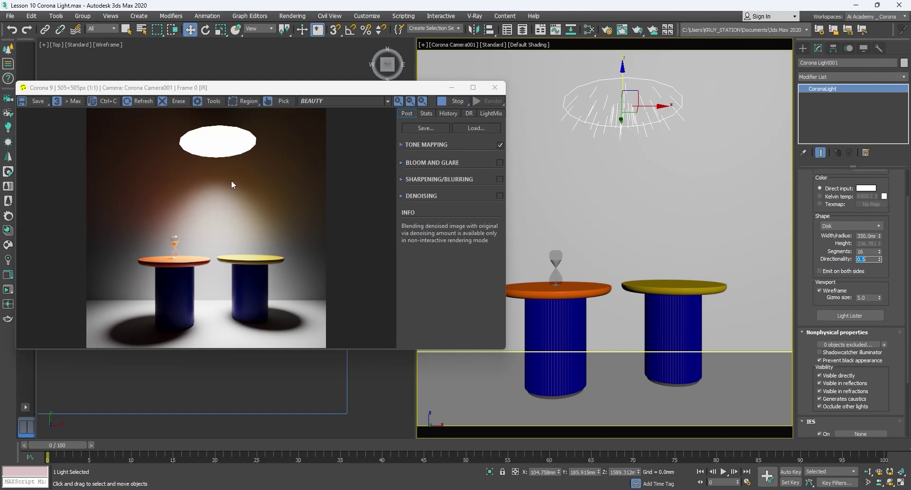
click(868, 236)
key(BackSpace)
key(Return)
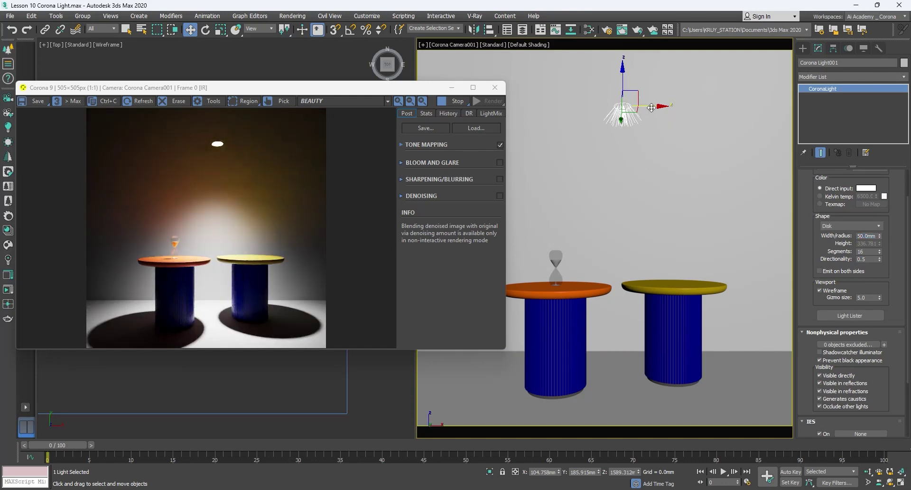
Shift the light left over the tables and turn off its viewport wireframe
drag(652, 108, 641, 108)
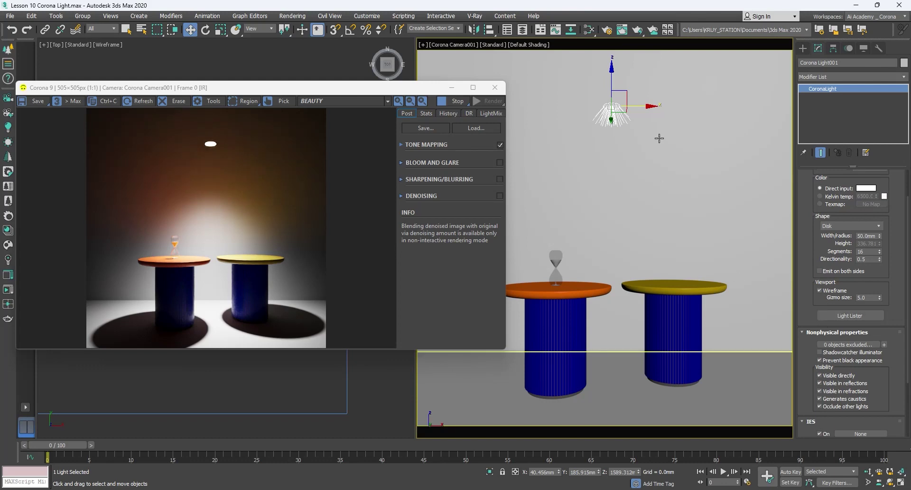
click(823, 290)
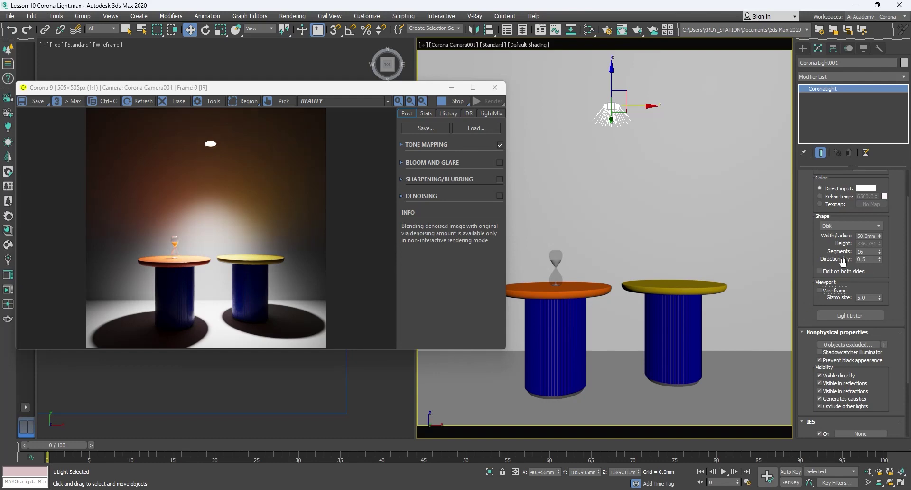
drag(843, 261, 846, 200)
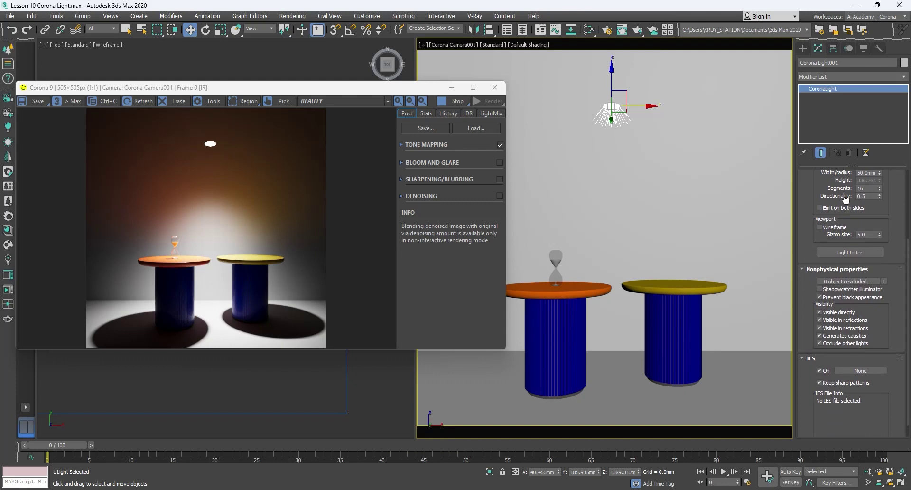
drag(846, 200, 848, 184)
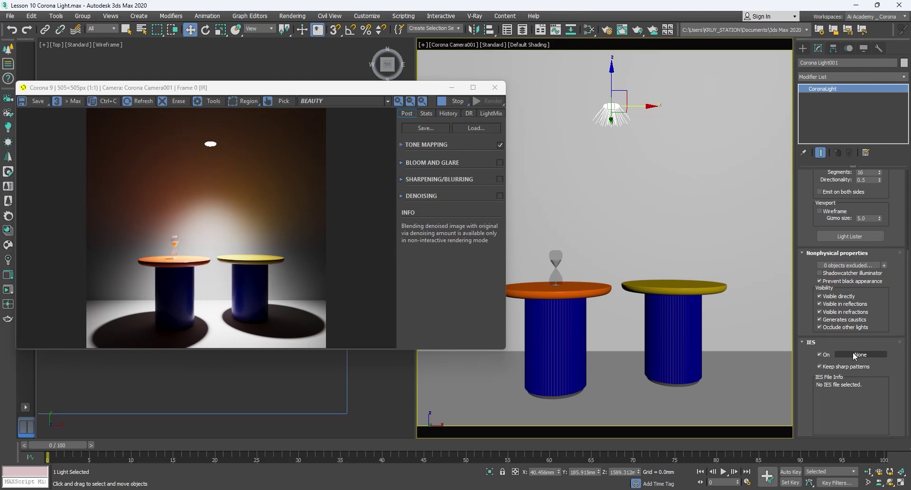
Try the Real-IES_bold and Real-IES_downlight_intense_pure_white_led IES profiles on the light
click(872, 355)
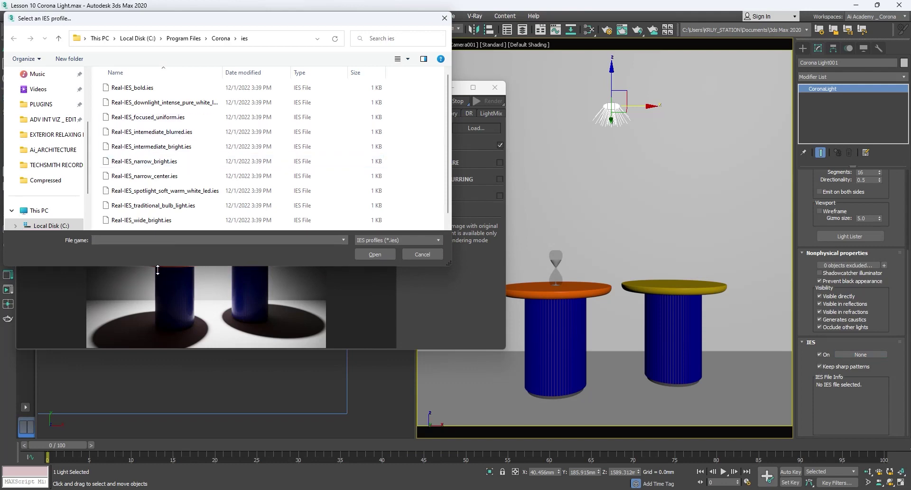
drag(158, 265, 150, 326)
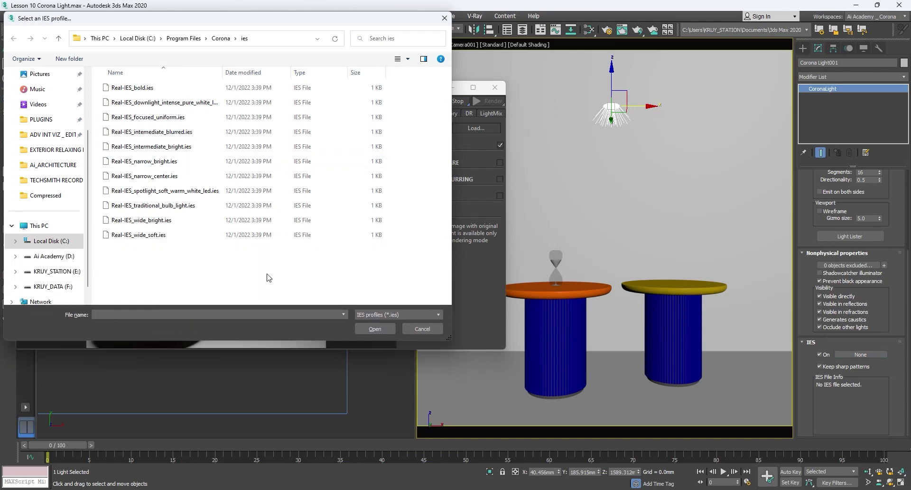
mouse_move(133, 87)
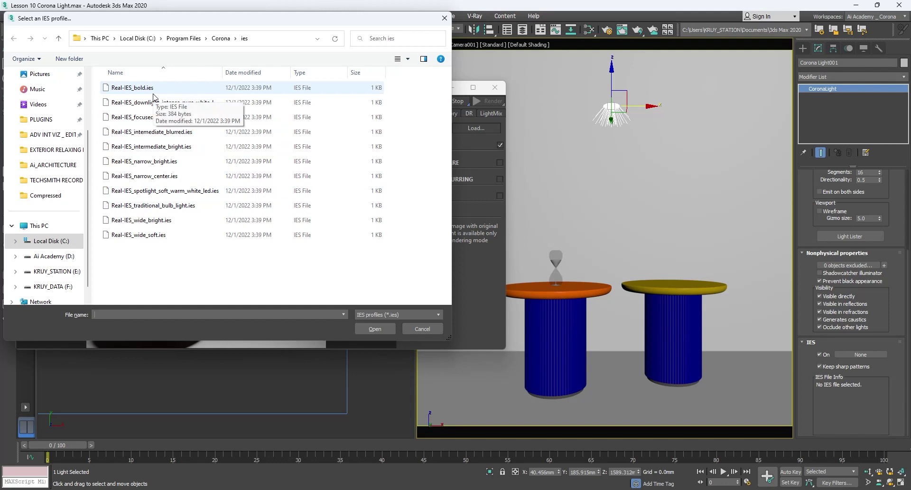
double_click(153, 92)
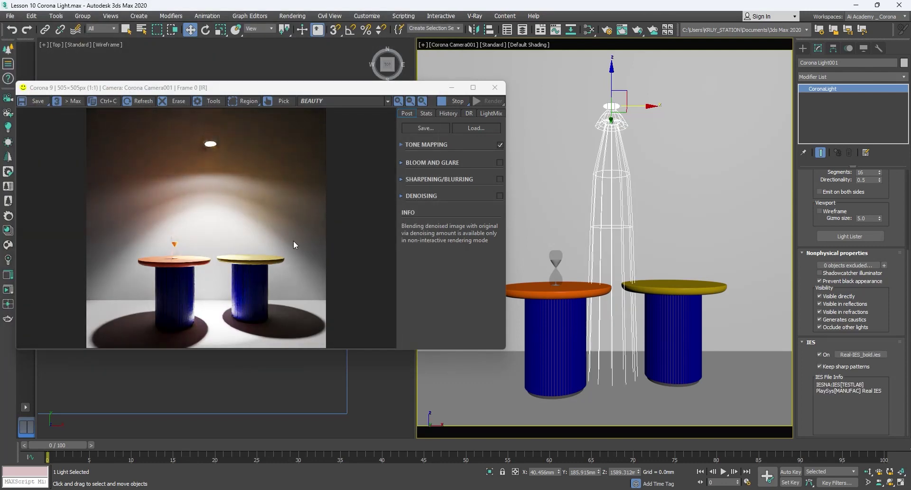
click(873, 355)
click(127, 104)
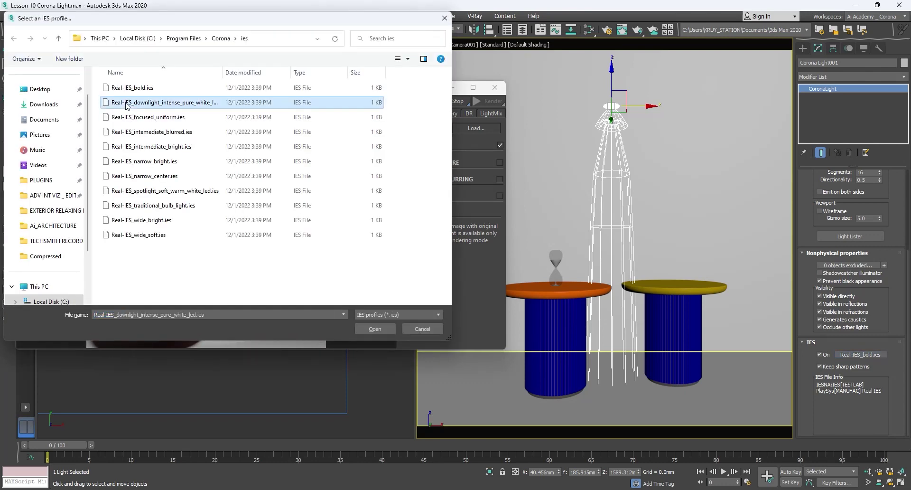
double_click(126, 104)
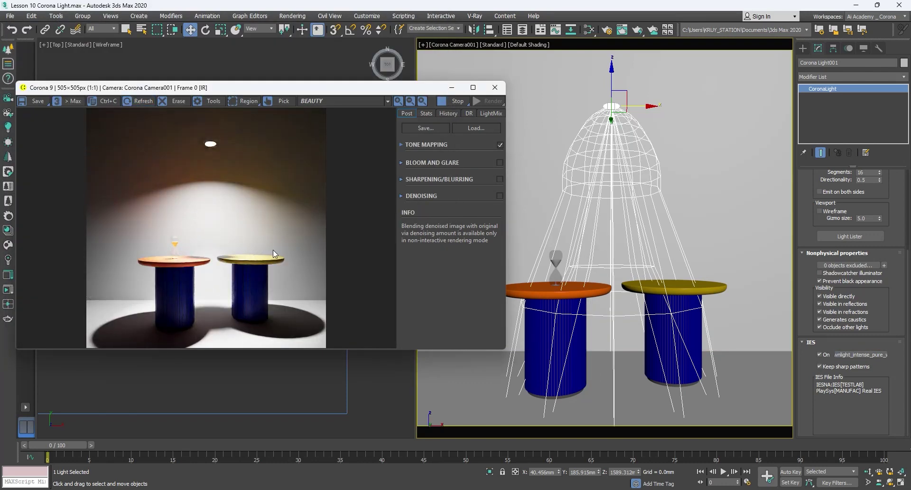
Try Real-IES_traditional_bulb_light, then settle on the Real-IES_narrow_bright.ies profile
click(871, 357)
click(152, 206)
double_click(152, 206)
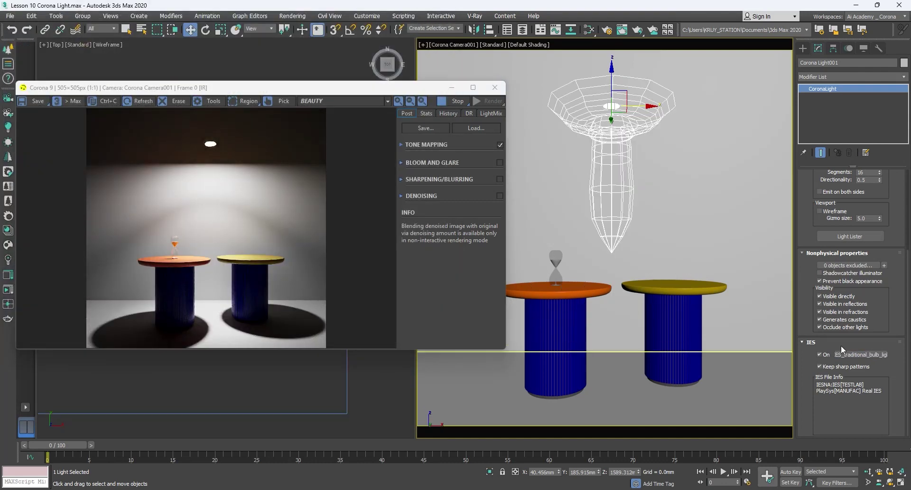
click(854, 354)
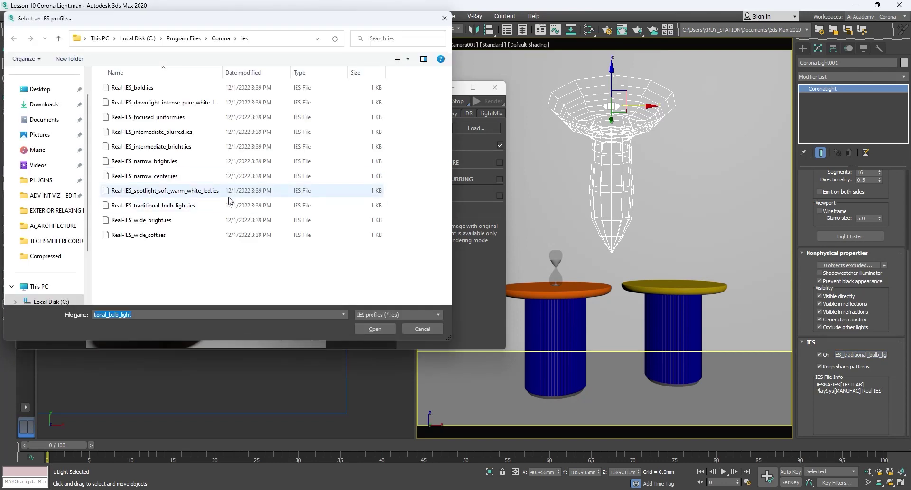
double_click(223, 162)
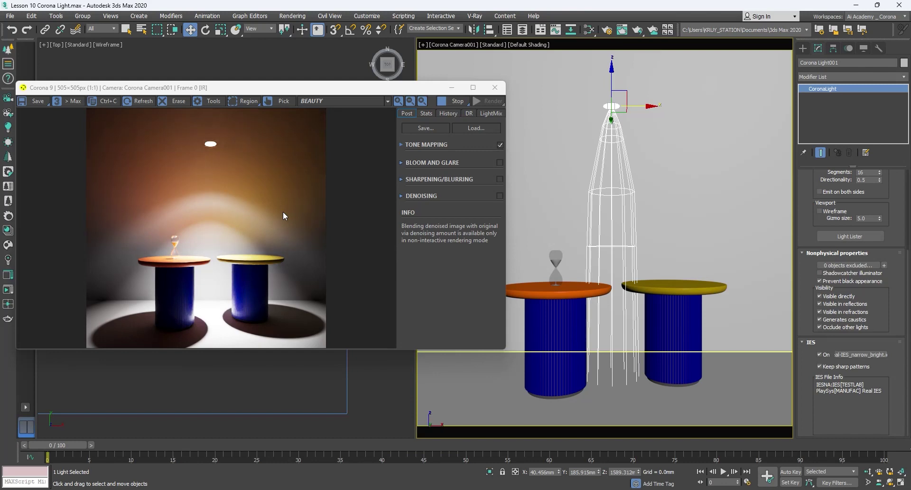
drag(882, 302, 866, 419)
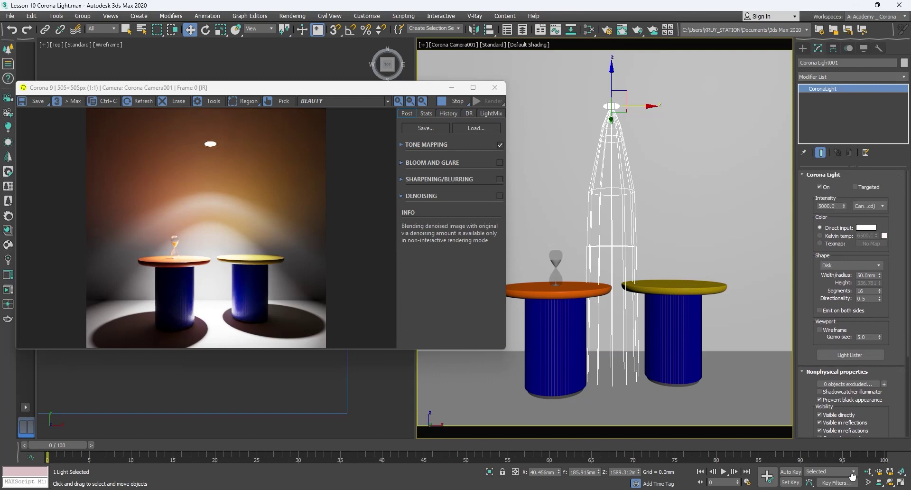